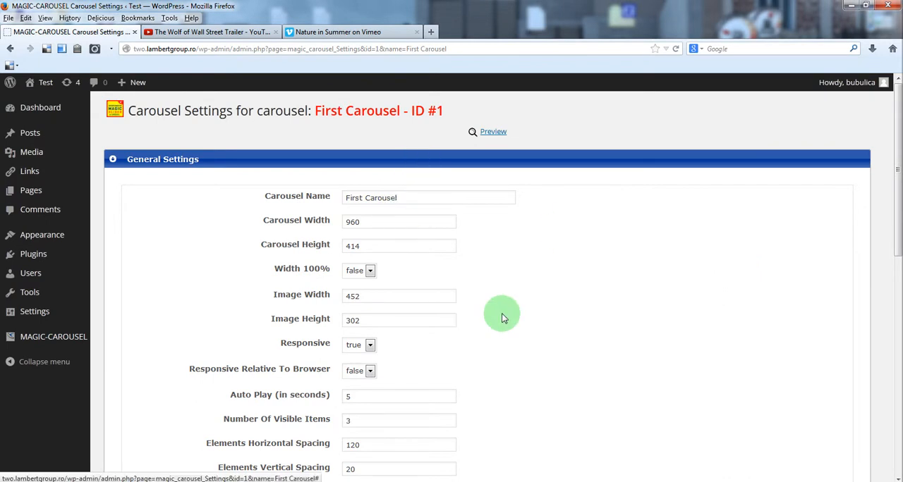
# Step: Review the First Carousel's General, Controllers and Circle Timer settings
pyautogui.scroll(-5, 514, 317)
pyautogui.scroll(-2, 514, 322)
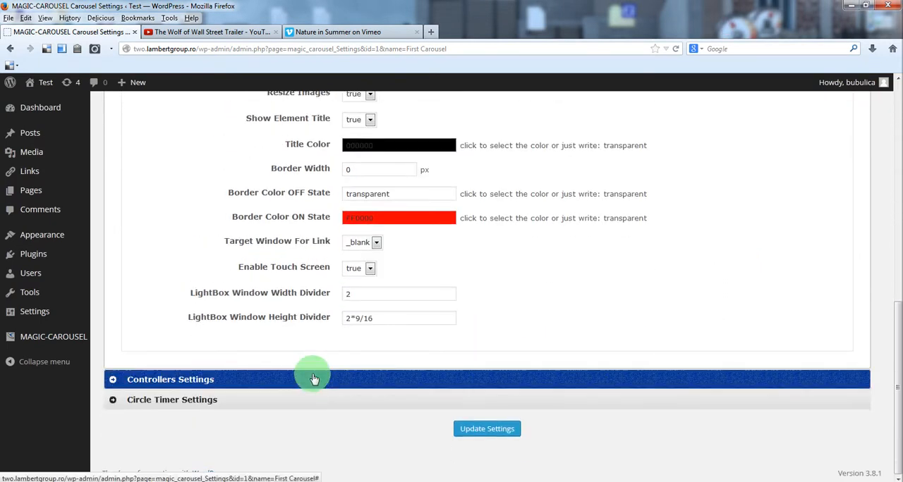
pyautogui.click(284, 378)
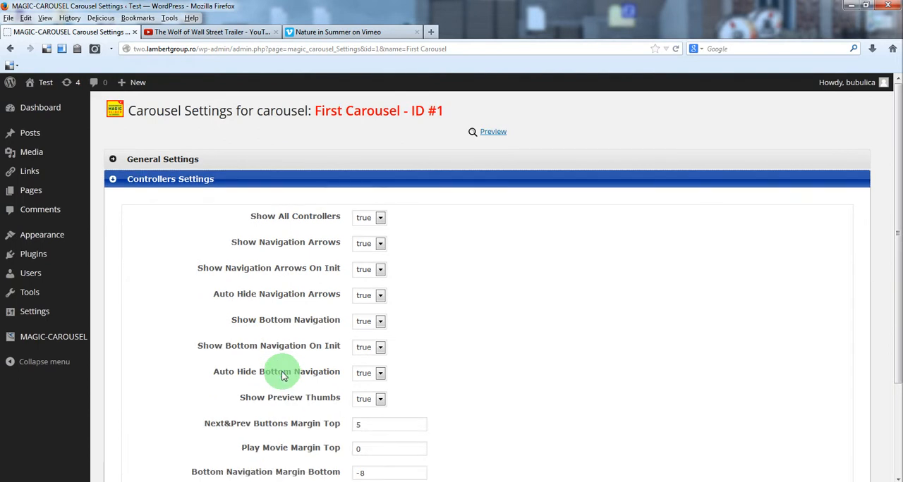
pyautogui.scroll(-2, 286, 374)
pyautogui.click(268, 401)
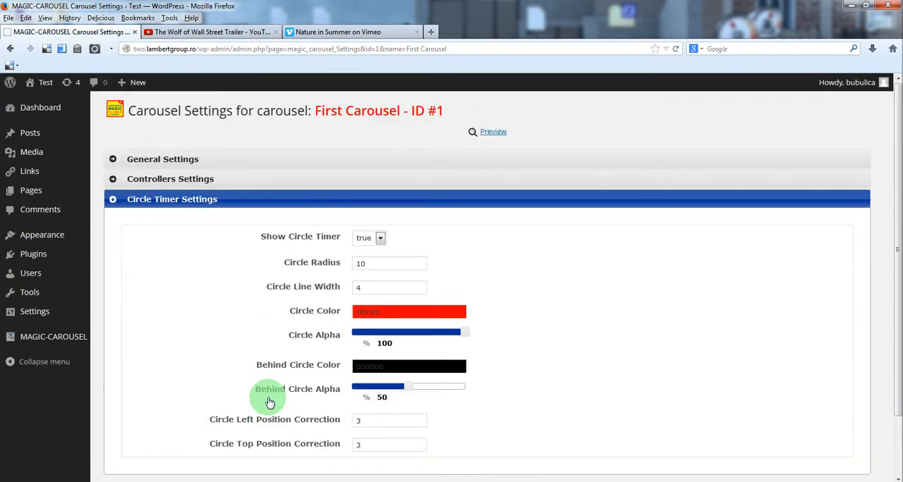
pyautogui.scroll(-2, 269, 402)
pyautogui.scroll(2, 269, 401)
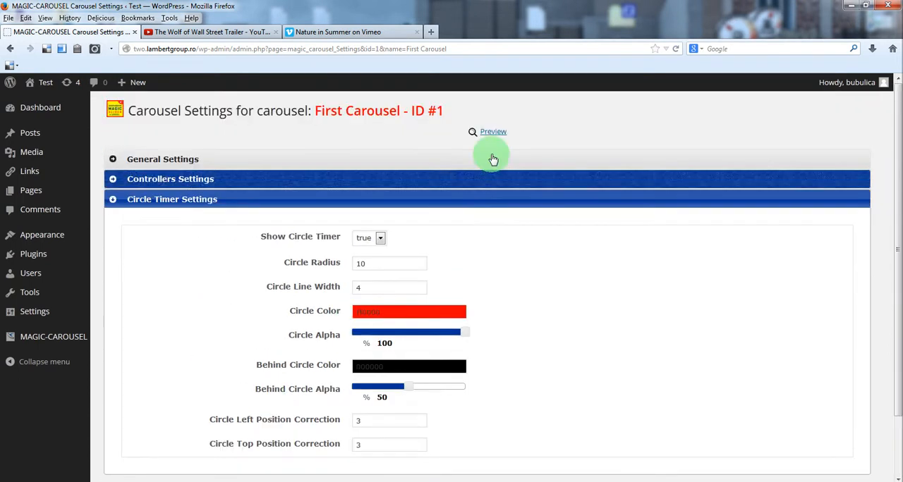
# Step: Open the First Carousel's playlist from the carousel management page and start a new record
pyautogui.moveTo(61, 334)
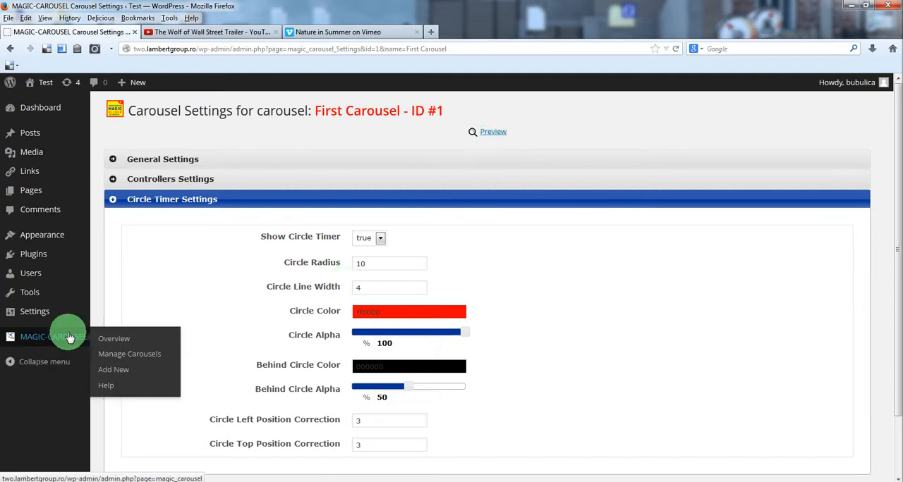
pyautogui.click(130, 355)
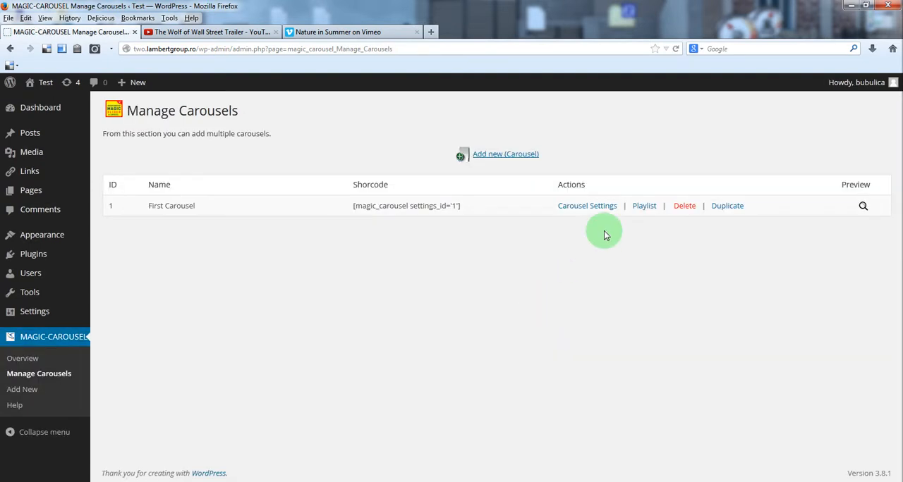
pyautogui.click(641, 207)
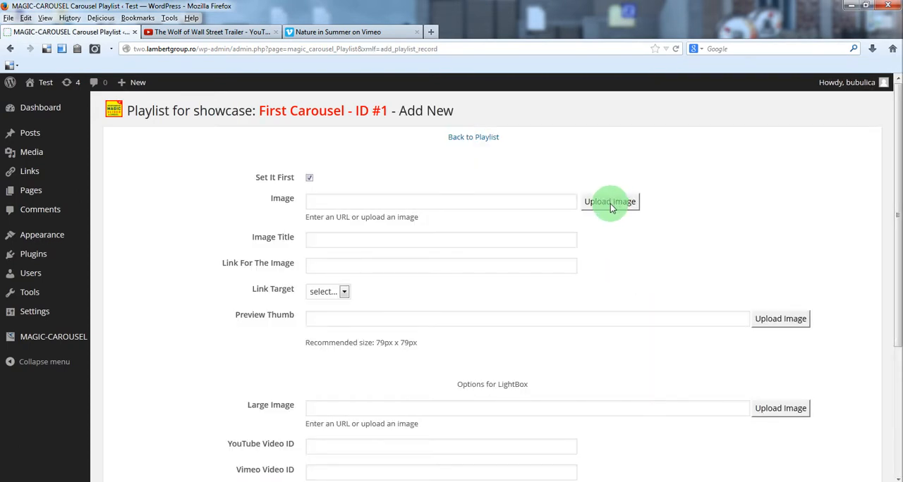
# Step: Set the new playlist record's image to 01_FixedWidth from the second page of the media library
pyautogui.click(610, 204)
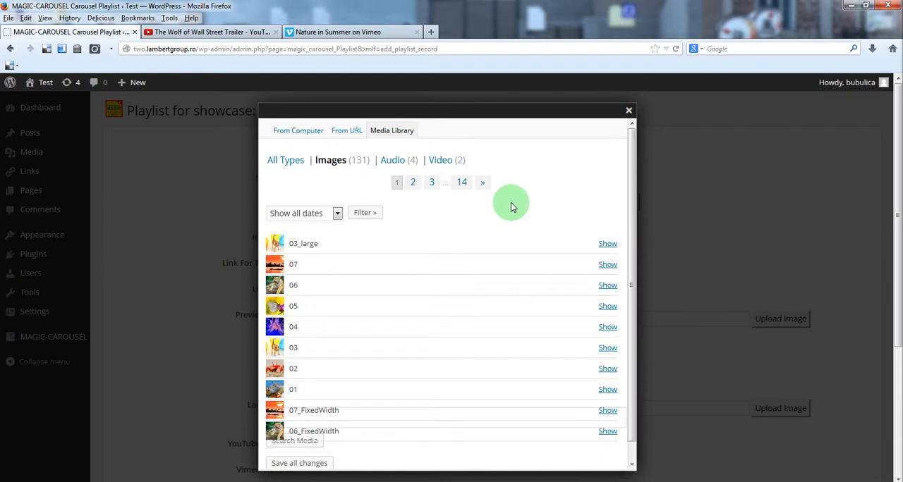
pyautogui.click(413, 182)
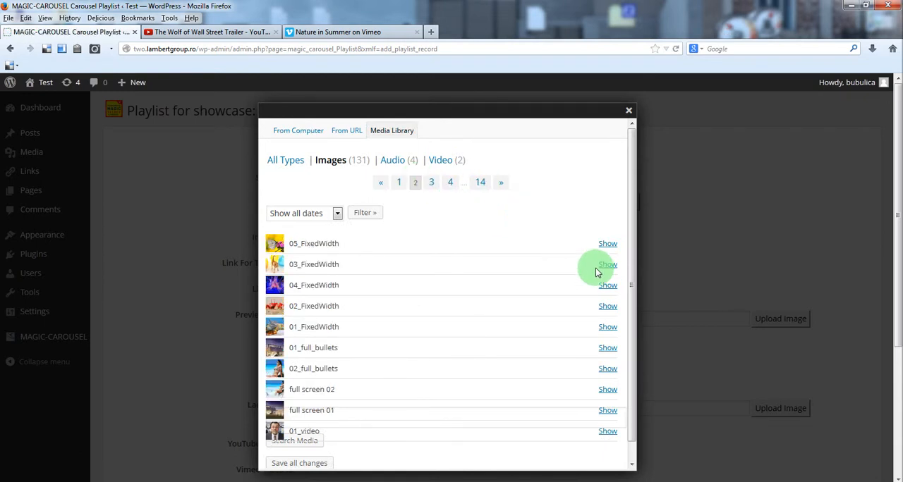
pyautogui.click(608, 327)
pyautogui.scroll(-3, 588, 353)
pyautogui.click(411, 305)
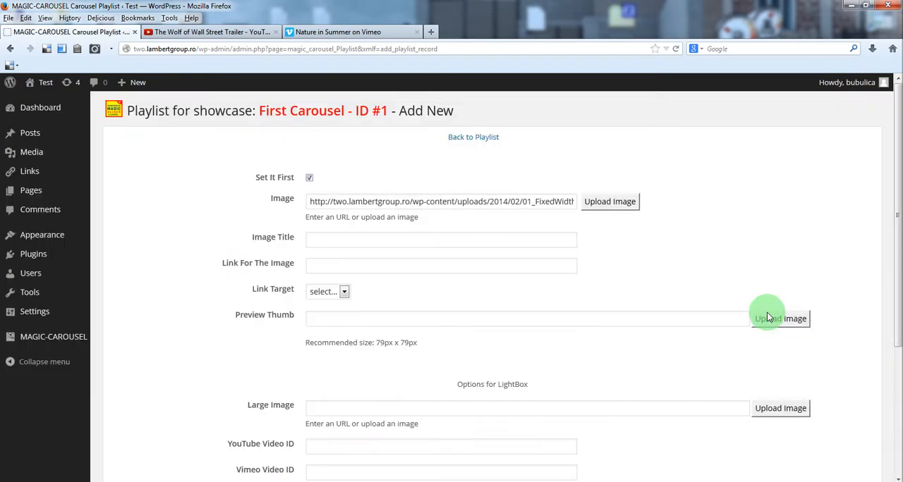
# Step: Set the record's preview thumb to image 01 from the media library
pyautogui.click(772, 318)
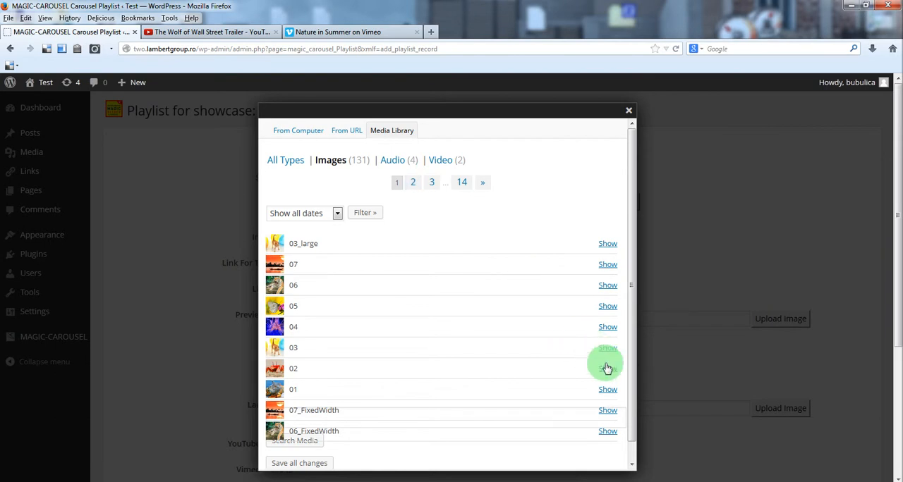
pyautogui.click(611, 390)
pyautogui.scroll(-5, 555, 341)
pyautogui.click(395, 368)
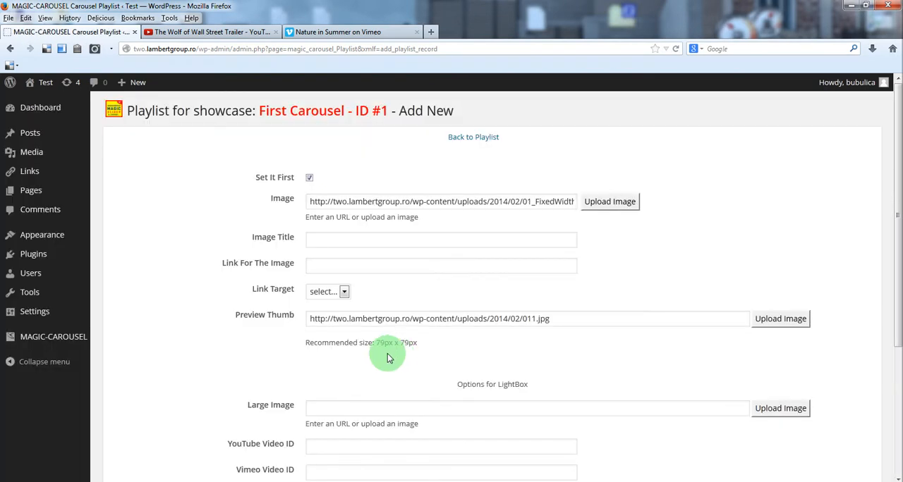
# Step: Set the record's image title to "First Image"
pyautogui.scroll(-2, 387, 359)
pyautogui.click(371, 175)
pyautogui.click(374, 174)
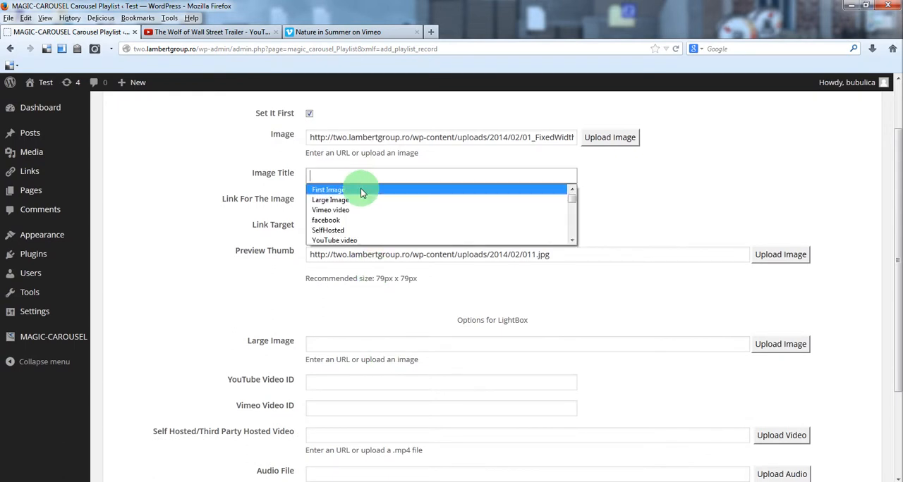
pyautogui.click(357, 191)
pyautogui.click(621, 190)
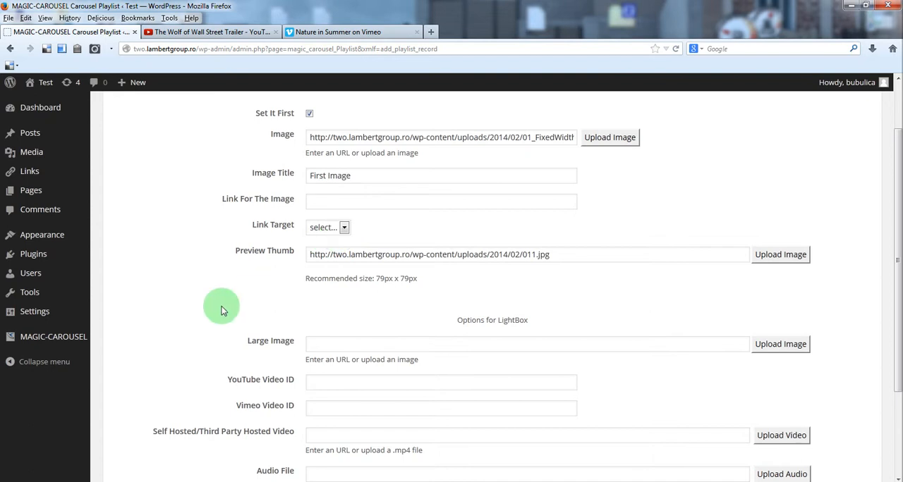
pyautogui.scroll(-2, 221, 306)
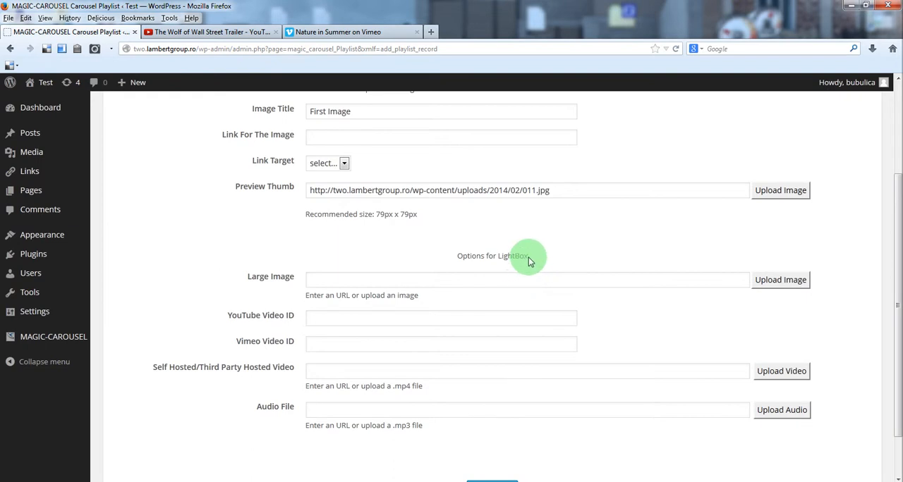
pyautogui.scroll(2, 494, 274)
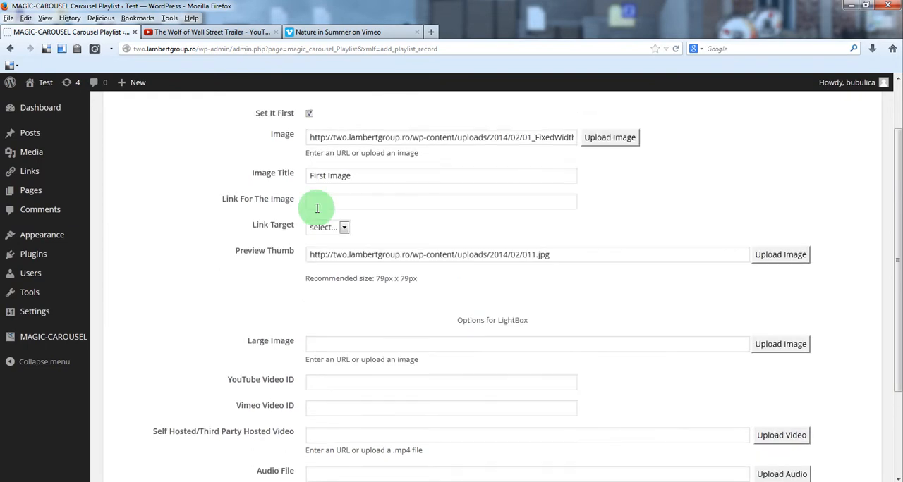
pyautogui.click(321, 200)
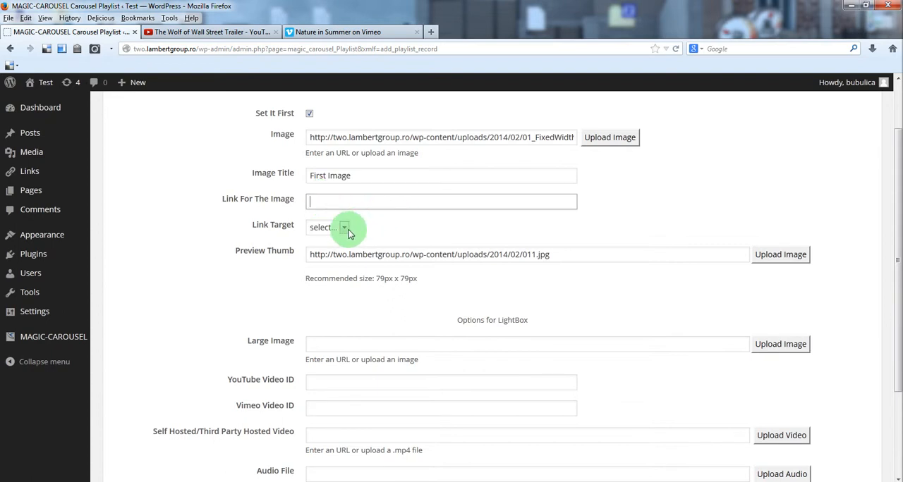
pyautogui.click(327, 228)
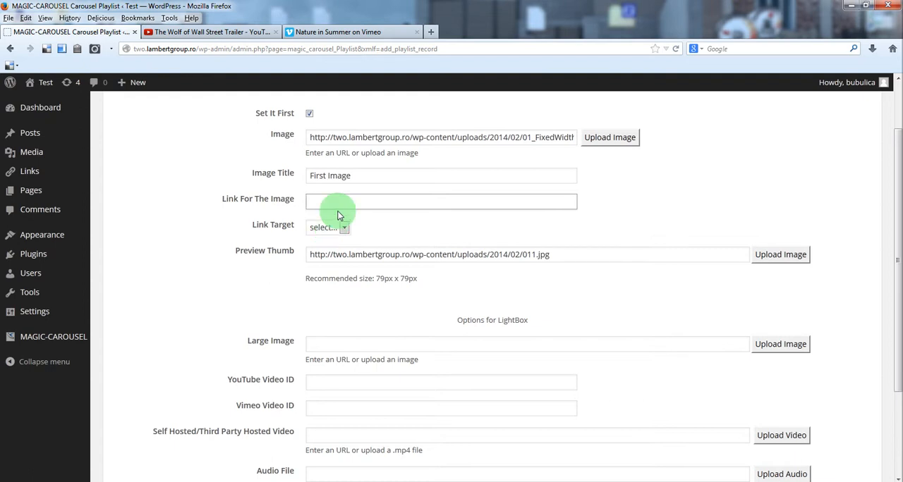
pyautogui.click(317, 342)
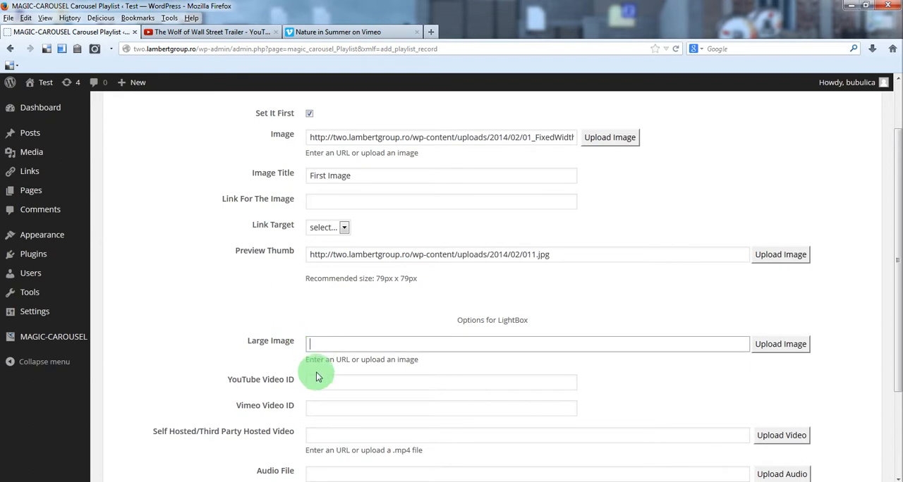
pyautogui.click(357, 206)
pyautogui.click(356, 205)
pyautogui.click(395, 228)
pyautogui.click(326, 227)
pyautogui.click(321, 249)
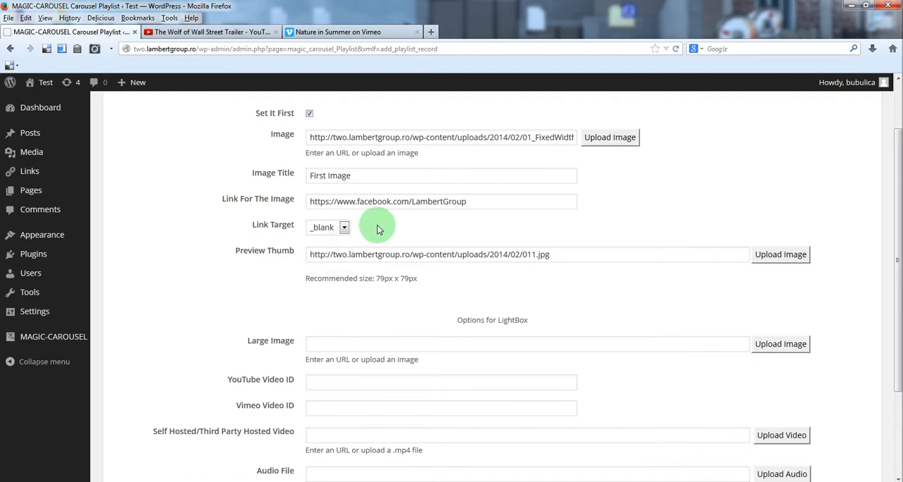
# Step: Save the First Image record and start another new playlist record
pyautogui.scroll(-3, 376, 229)
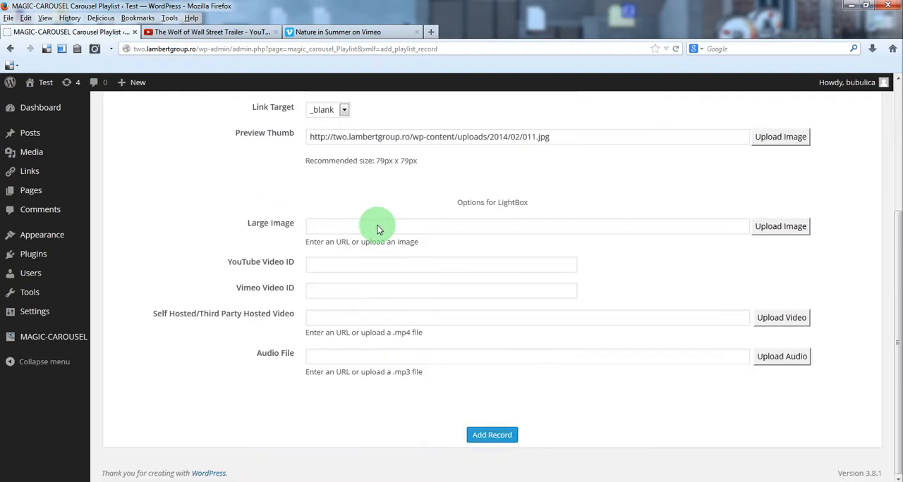
pyautogui.click(500, 443)
pyautogui.click(133, 164)
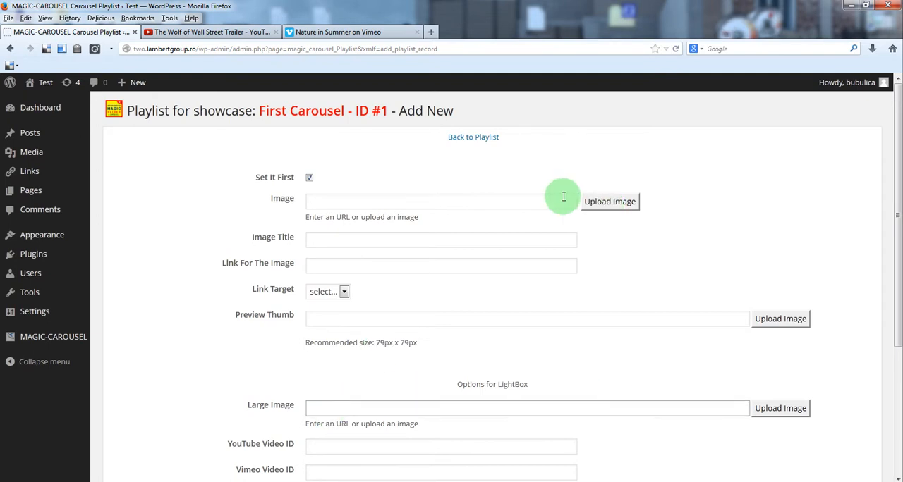
# Step: Set the second record's image to 03_FixedWidth from the second page of the media library
pyautogui.click(592, 203)
pyautogui.click(387, 132)
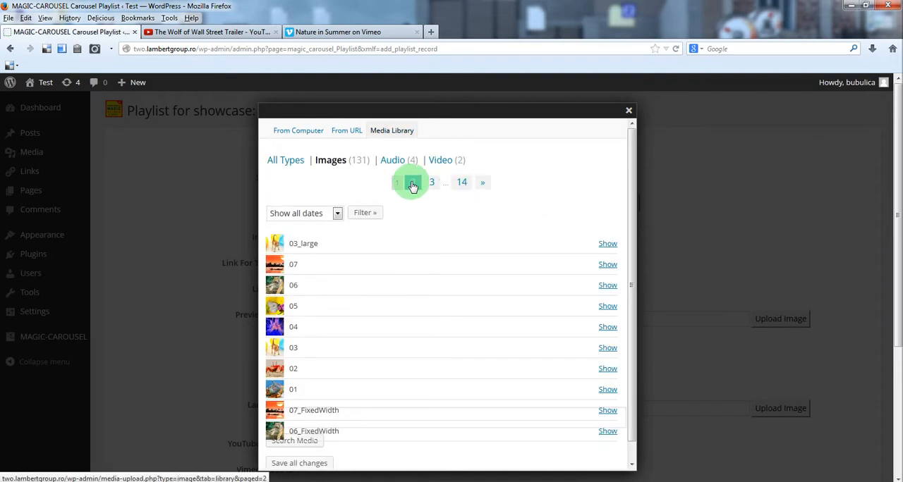
pyautogui.click(412, 185)
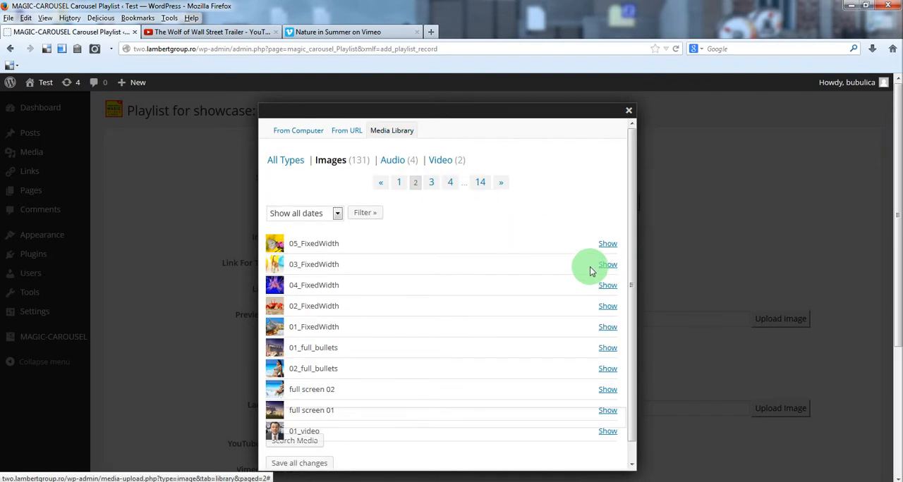
pyautogui.click(605, 269)
pyautogui.click(383, 285)
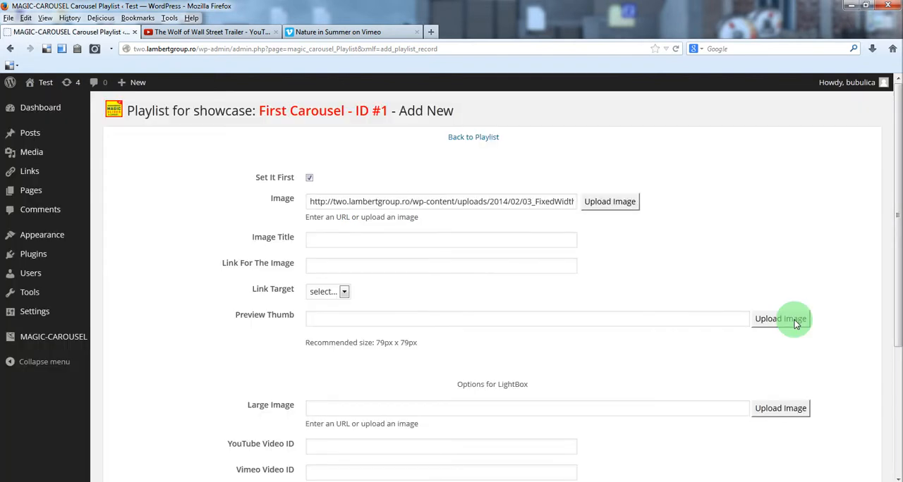
# Step: Set the second record's preview thumb to image 03 from the media library
pyautogui.click(780, 318)
pyautogui.click(392, 131)
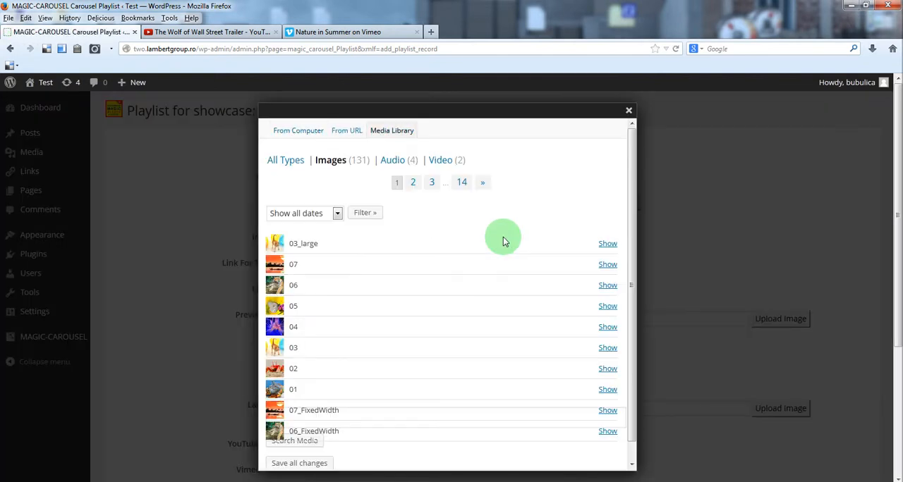
pyautogui.click(605, 351)
pyautogui.click(397, 392)
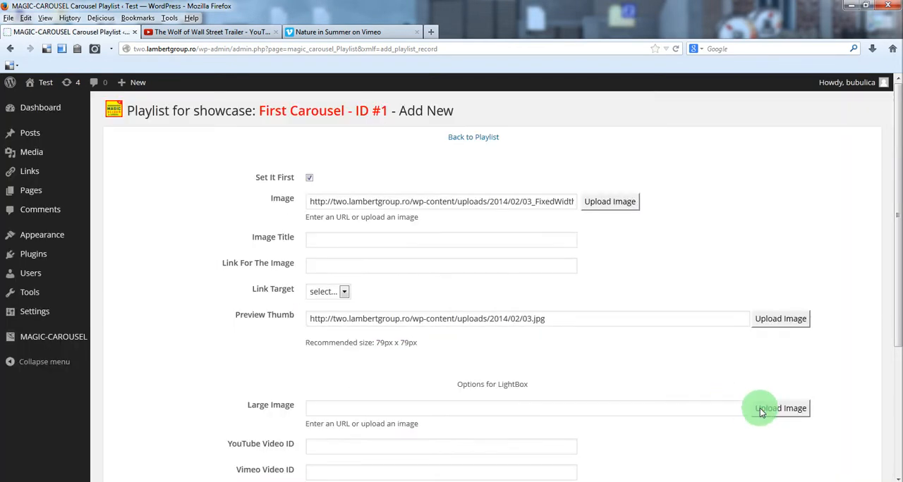
# Step: Set the LightBox large image to 03_large from the media library at full size
pyautogui.click(775, 416)
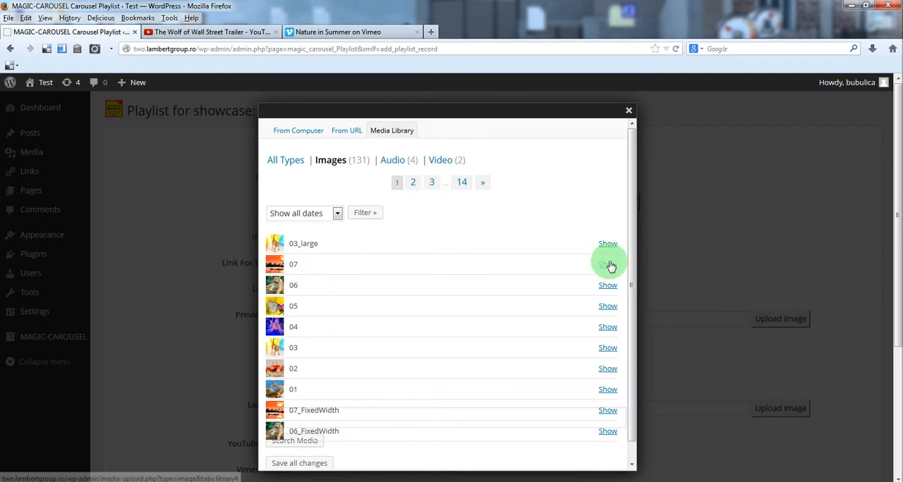
pyautogui.click(608, 248)
pyautogui.scroll(-4, 452, 325)
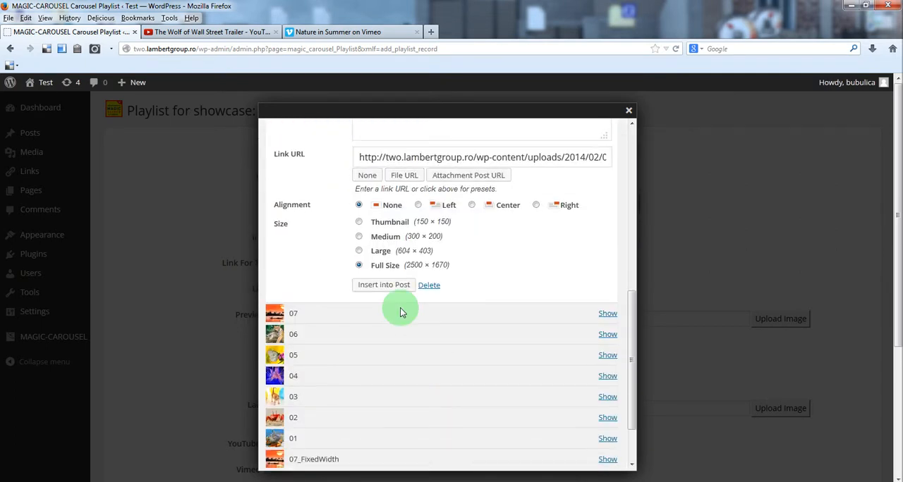
pyautogui.click(402, 288)
# Step: Set the second record's image title to "Large Image"
pyautogui.scroll(-1, 554, 311)
pyautogui.scroll(1, 555, 311)
pyautogui.doubleClick(339, 238)
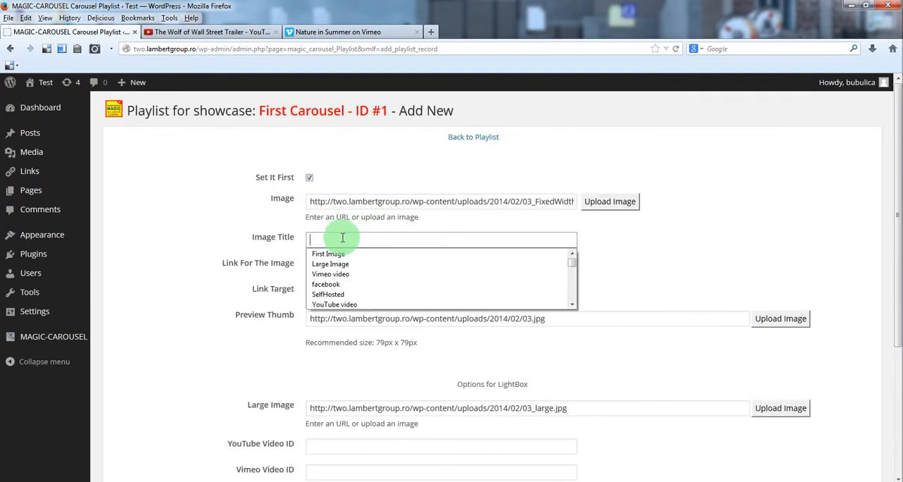
pyautogui.click(343, 262)
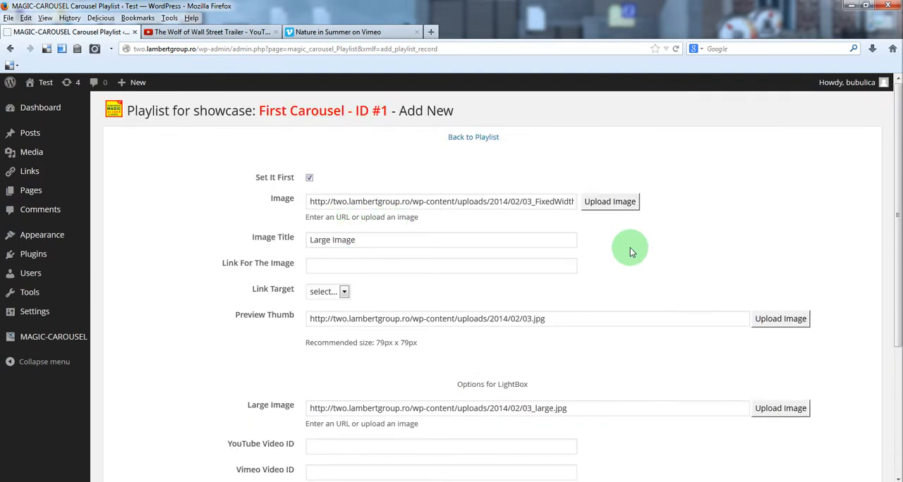
# Step: Check the completed fields of the Large Image record and save it to the playlist
pyautogui.scroll(-4, 630, 248)
pyautogui.scroll(4, 369, 218)
pyautogui.scroll(-3, 454, 242)
pyautogui.scroll(-2, 455, 243)
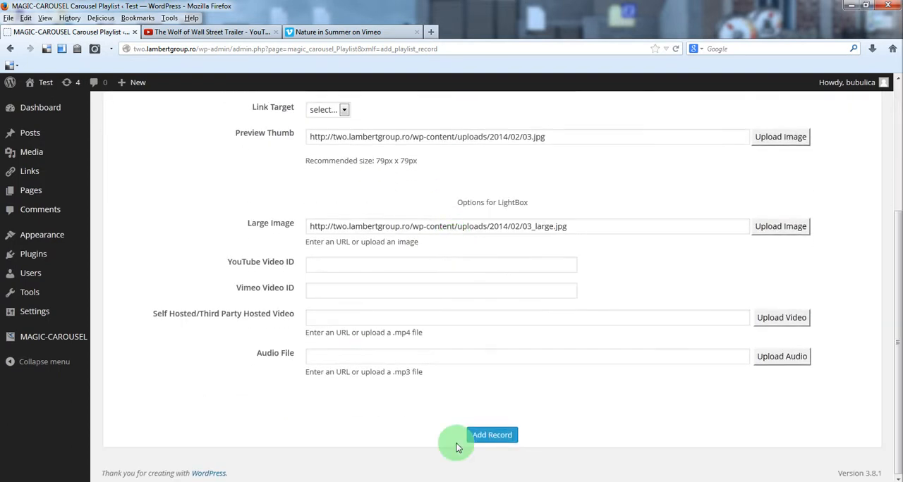
pyautogui.scroll(5, 483, 441)
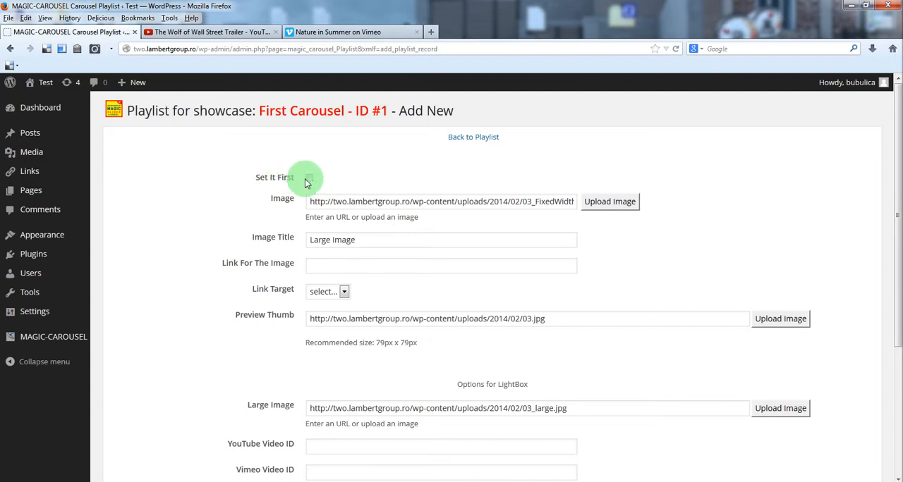
pyautogui.scroll(-3, 492, 319)
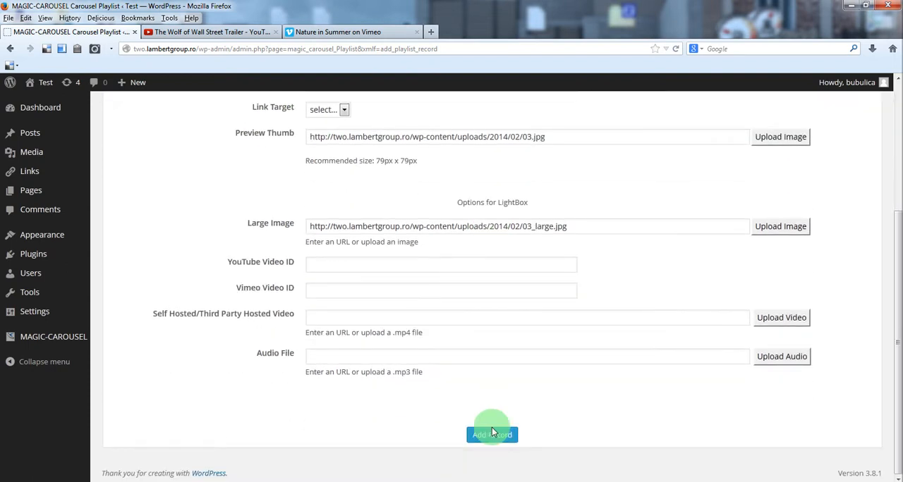
pyautogui.click(492, 435)
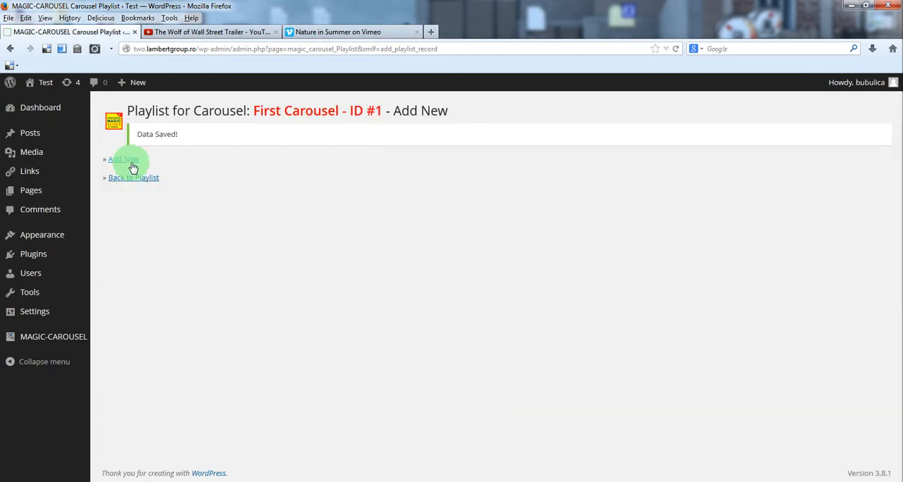
# Step: Start a new playlist record and set its image to 02_FixedWidth from the media library
pyautogui.click(132, 163)
pyautogui.click(608, 201)
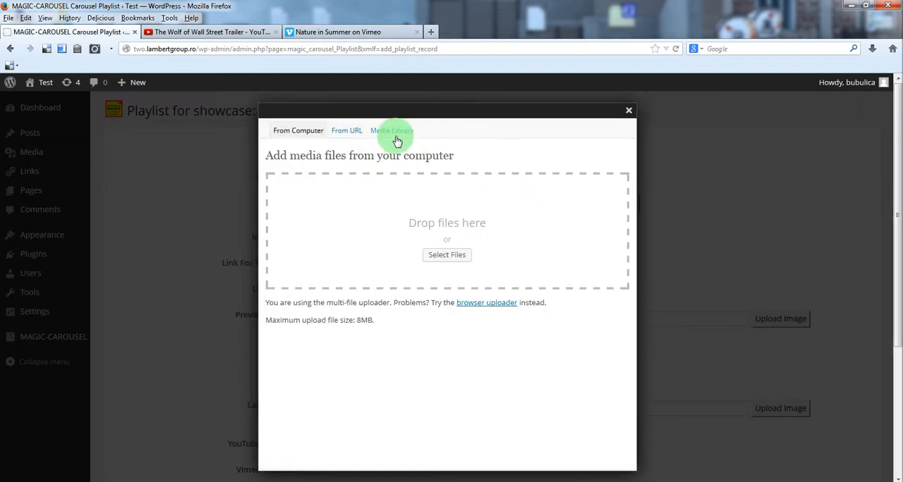
pyautogui.click(392, 132)
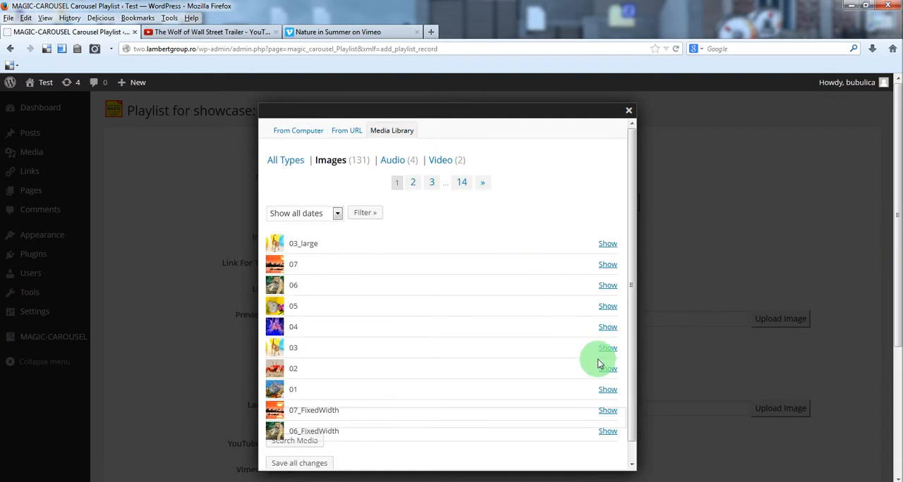
pyautogui.click(414, 182)
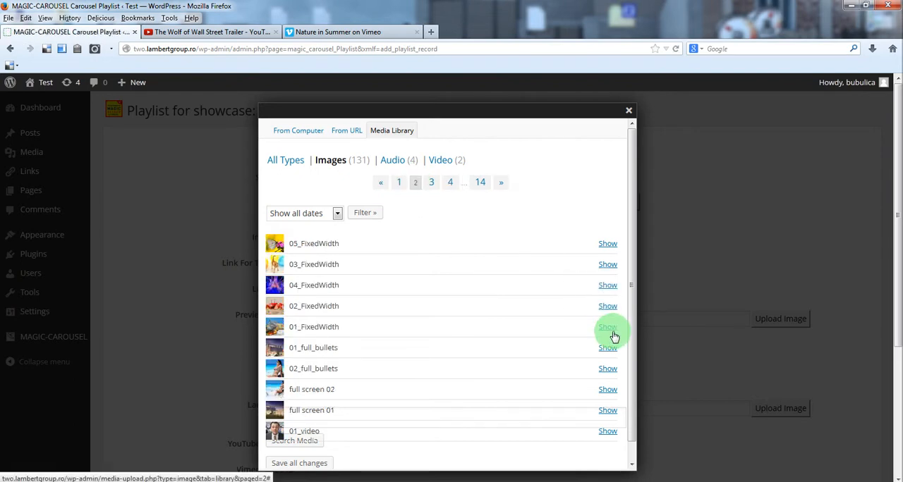
pyautogui.click(605, 307)
pyautogui.click(395, 357)
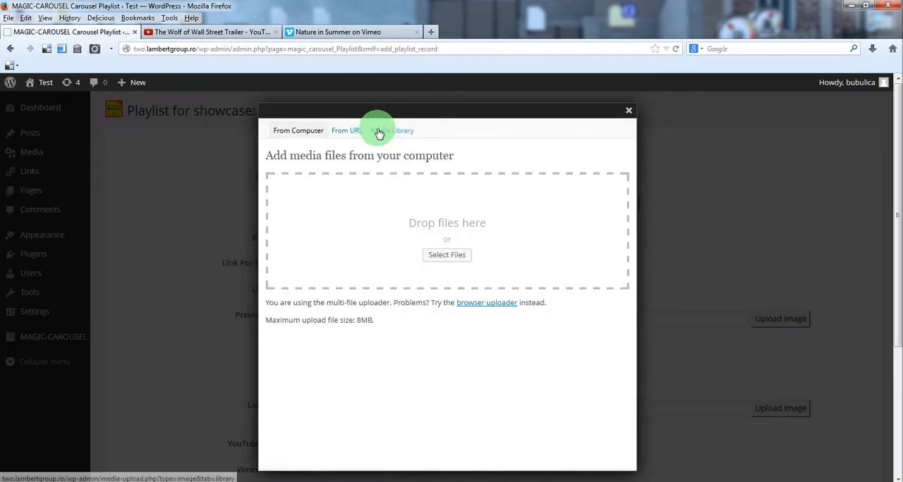
# Step: Set the new record's preview thumb to image 02 from the media library
pyautogui.click(391, 131)
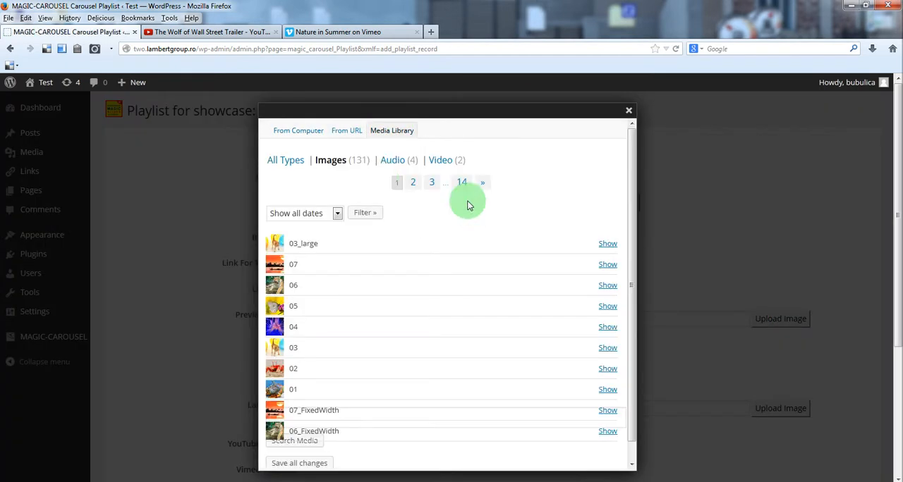
pyautogui.click(415, 183)
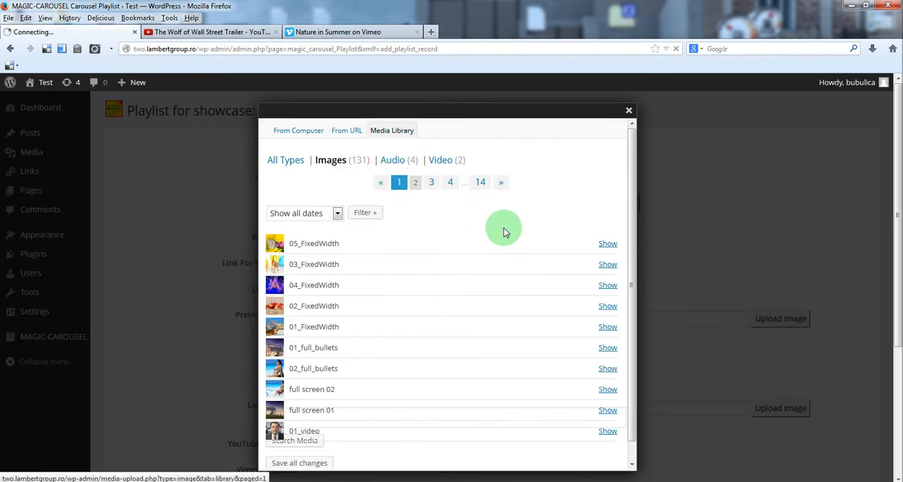
pyautogui.click(608, 369)
pyautogui.scroll(-5, 429, 377)
pyautogui.scroll(-2, 406, 393)
pyautogui.click(395, 392)
# Step: Copy the video ID from the web address of The Wolf of Wall Street Trailer's YouTube page
pyautogui.scroll(-1, 417, 377)
pyautogui.click(332, 320)
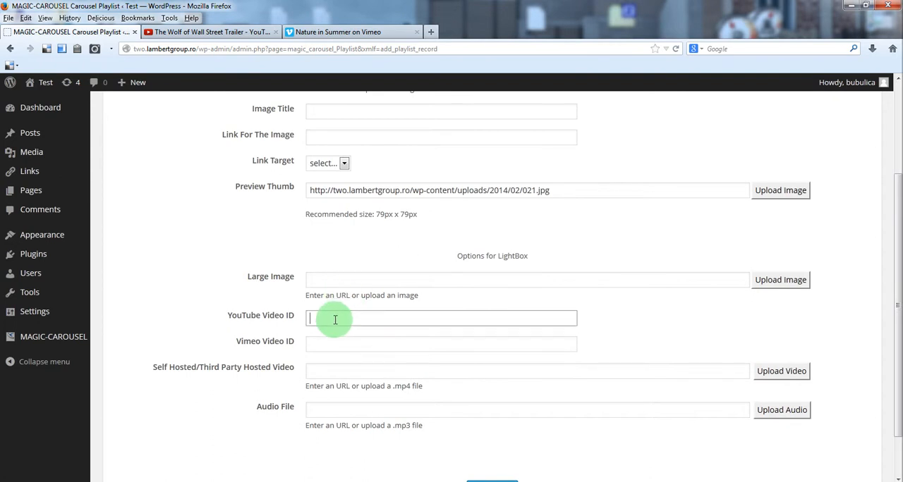
pyautogui.click(237, 32)
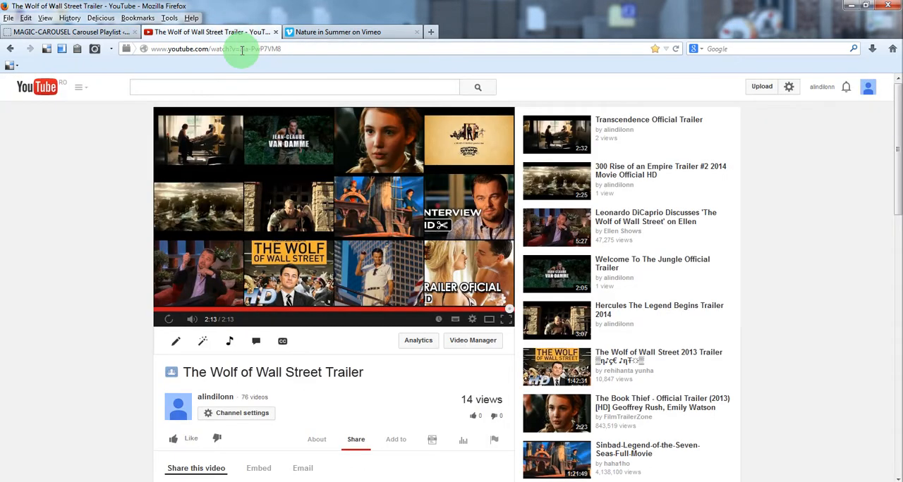
pyautogui.moveTo(241, 49); pyautogui.dragTo(300, 46)
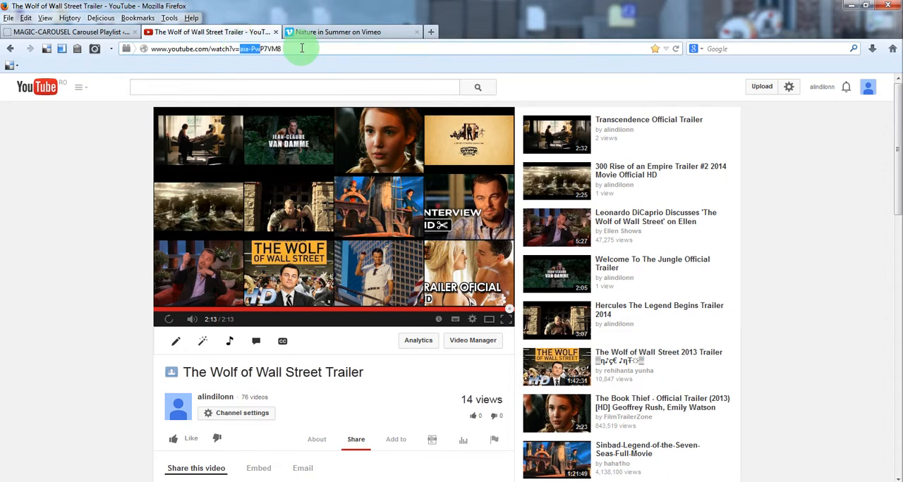
pyautogui.rightClick(265, 48)
pyautogui.click(294, 87)
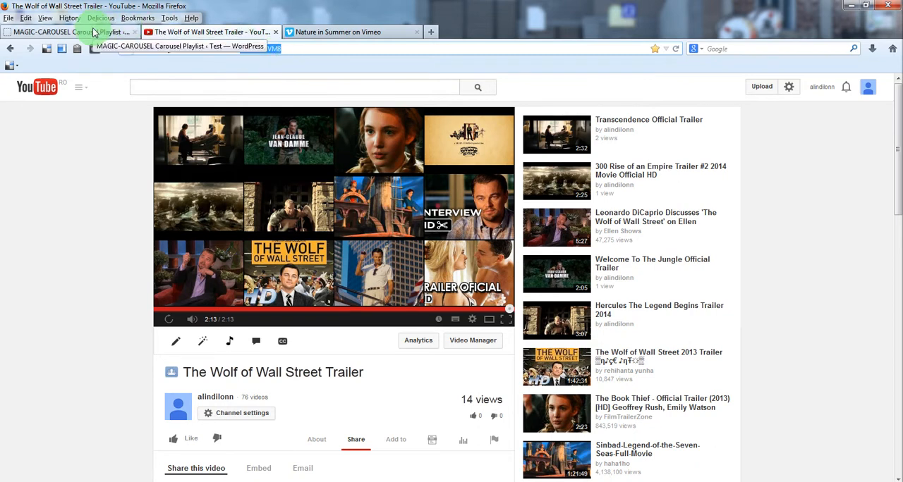
# Step: Return to the carousel record form and set the YouTube Video ID to aia-PwP7VM8
pyautogui.click(94, 33)
pyautogui.click(344, 317)
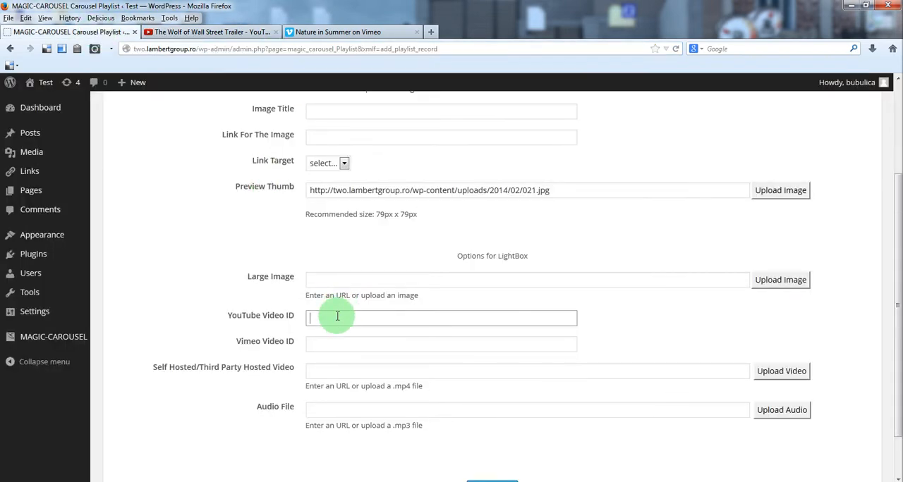
pyautogui.rightClick(337, 316)
pyautogui.click(308, 363)
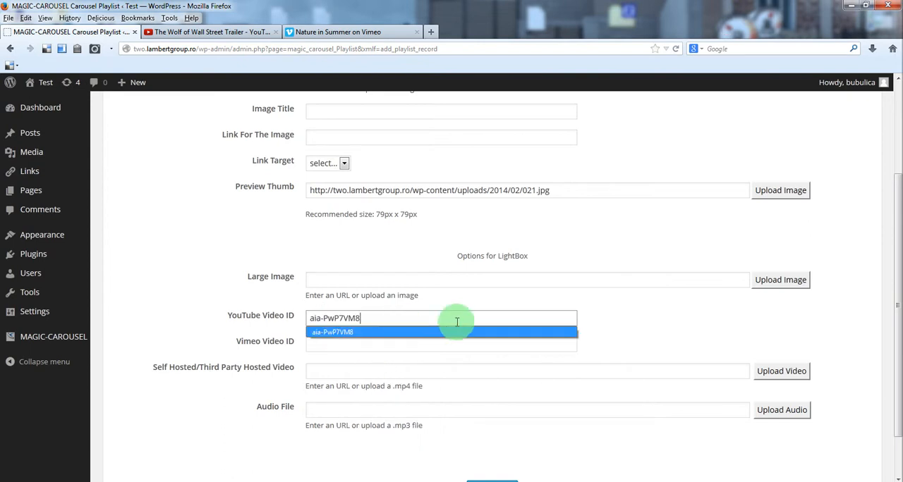
# Step: Set the record's image title to "YouTube video"
pyautogui.scroll(-2, 666, 329)
pyautogui.scroll(4, 315, 200)
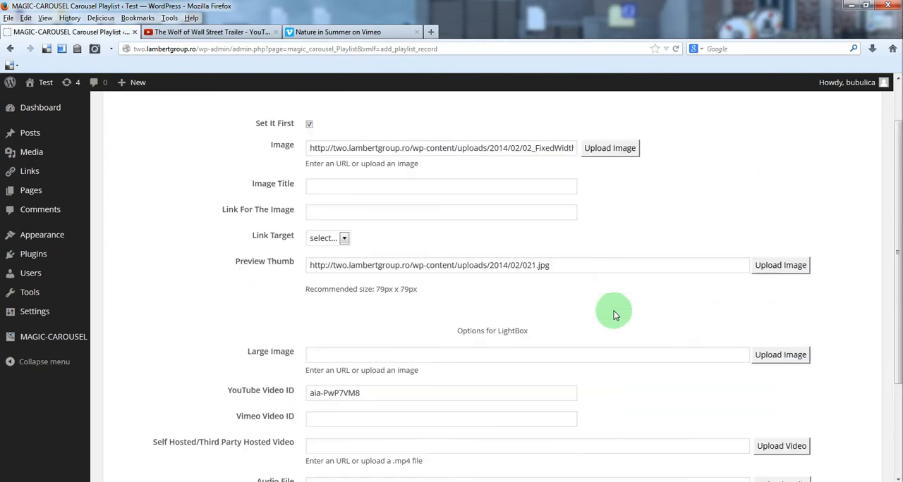
pyautogui.write('Y')
pyautogui.click(333, 199)
# Step: Turn off Set It First for the YouTube video record and add it to the playlist
pyautogui.click(307, 126)
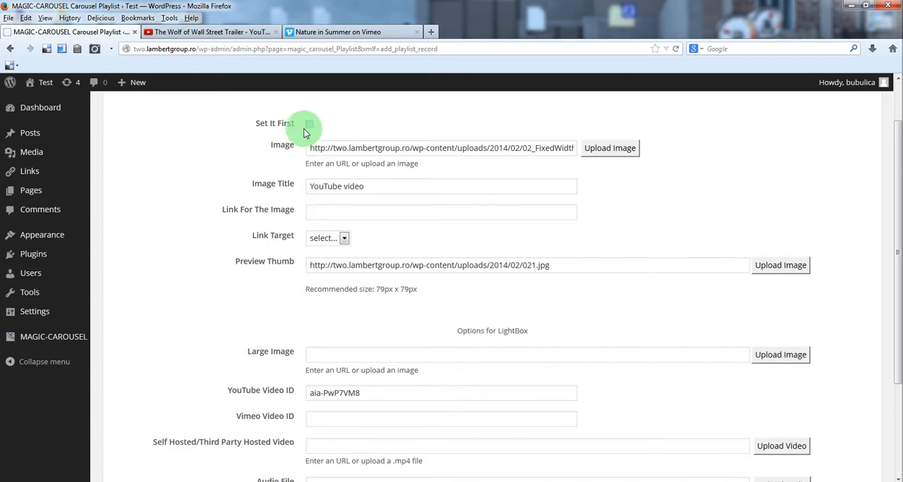
pyautogui.scroll(-3, 467, 397)
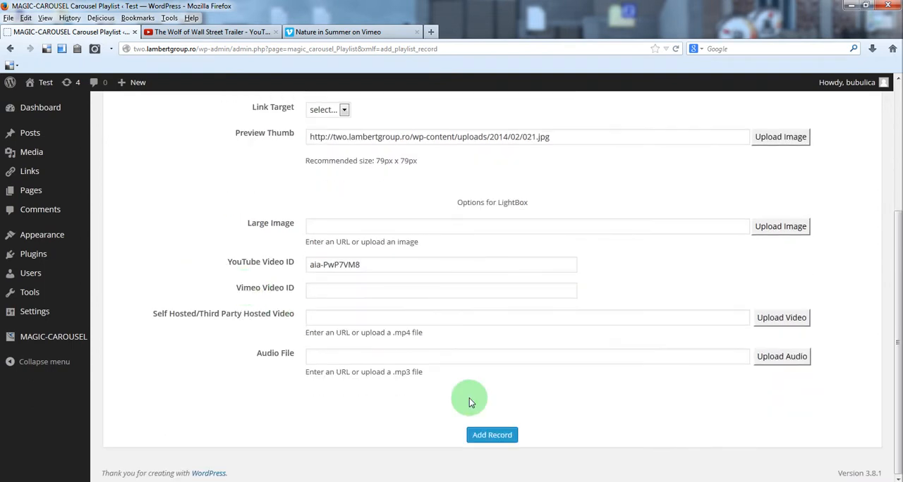
pyautogui.click(492, 436)
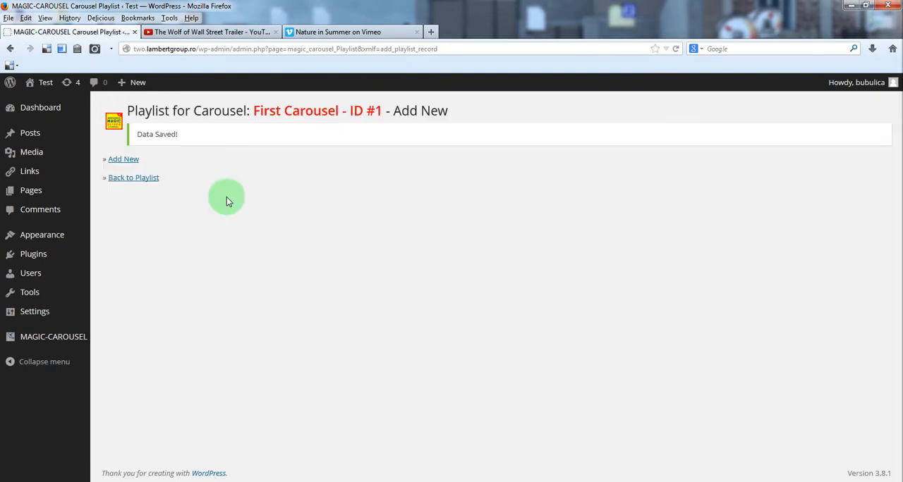
# Step: Preview the carousel from its playlist, advance to the YouTube video slide, view its LightBox video, and close the preview
pyautogui.click(134, 179)
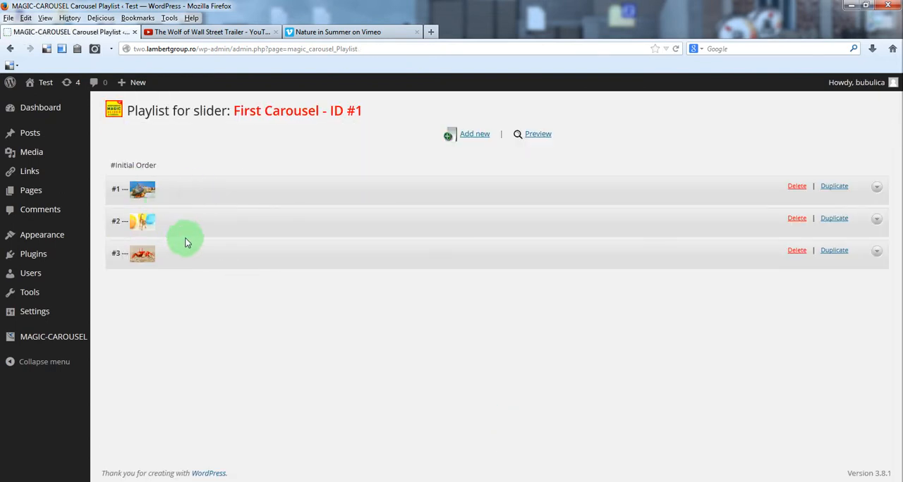
pyautogui.click(542, 139)
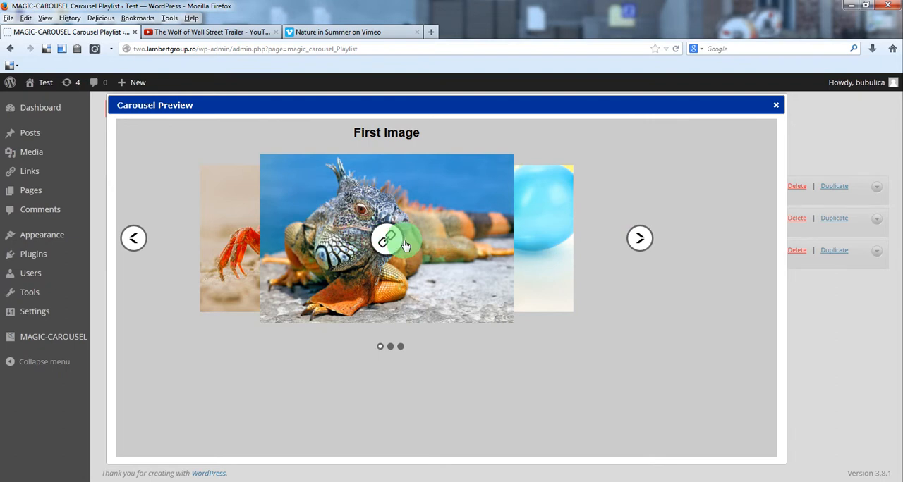
pyautogui.click(639, 238)
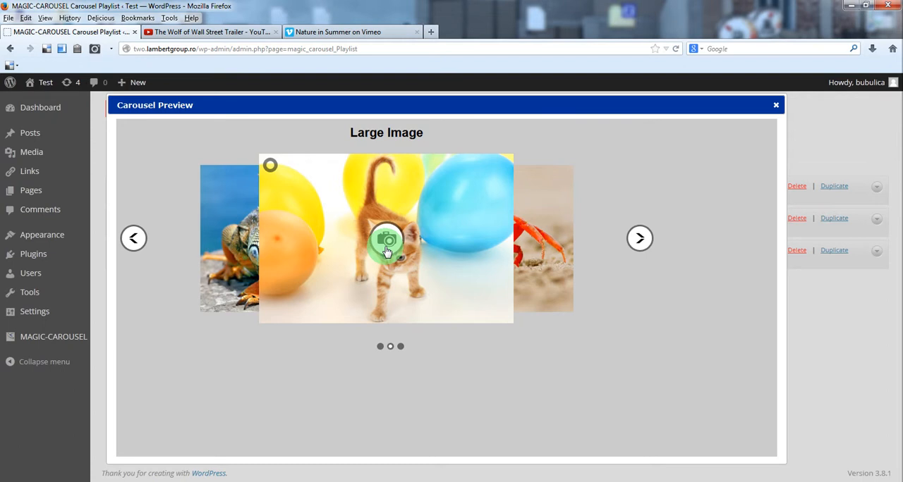
pyautogui.click(640, 239)
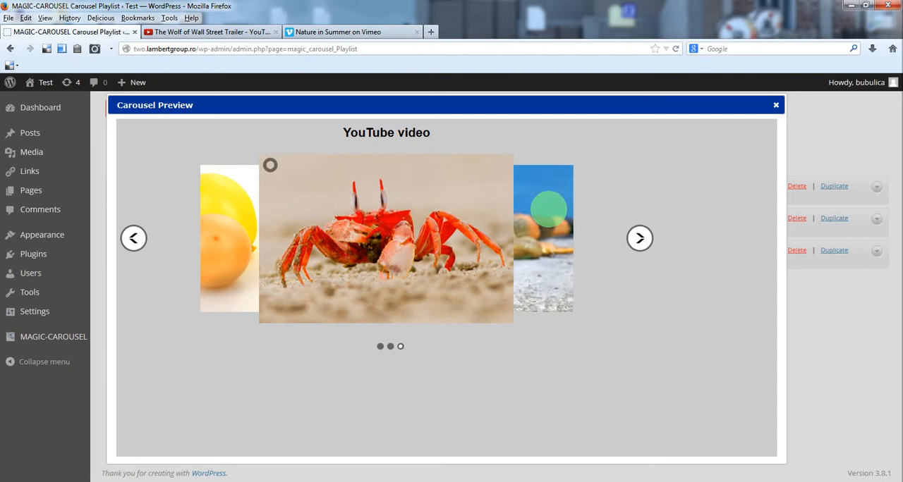
pyautogui.click(395, 248)
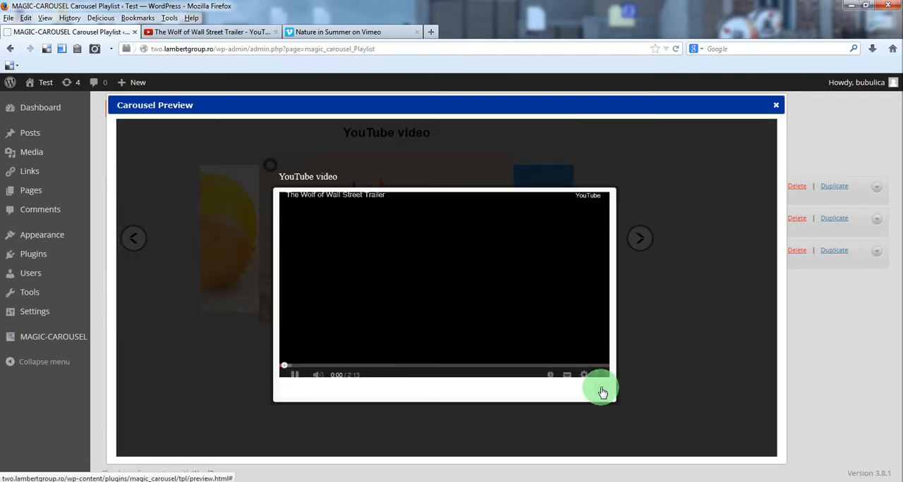
pyautogui.click(602, 393)
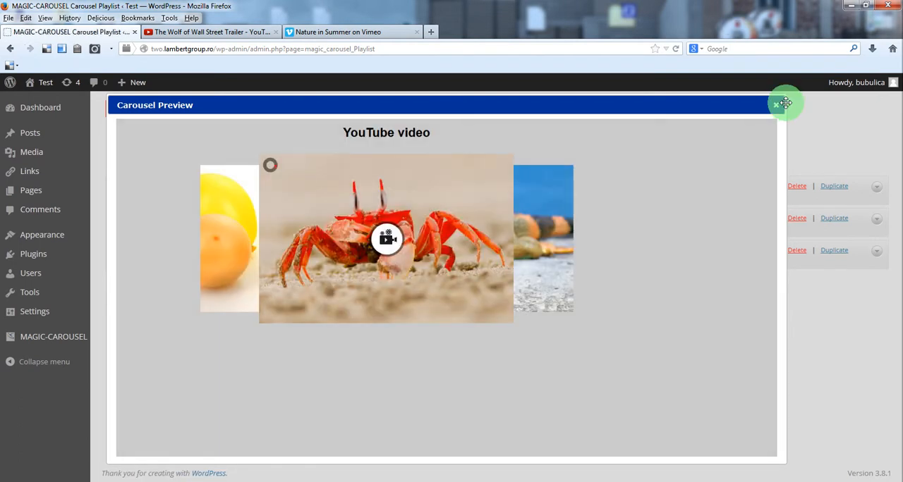
pyautogui.click(776, 105)
# Step: Start another playlist record and set its image to 04_FixedWidth from the media library
pyautogui.click(474, 134)
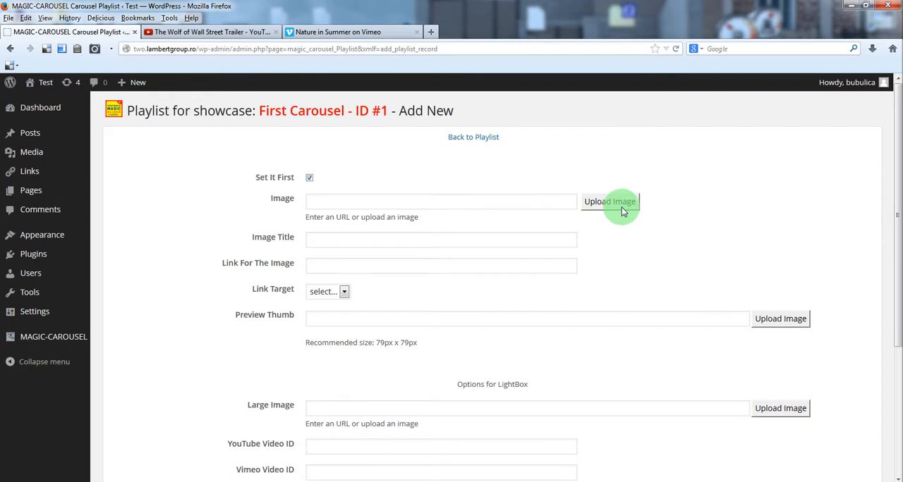
pyautogui.click(622, 211)
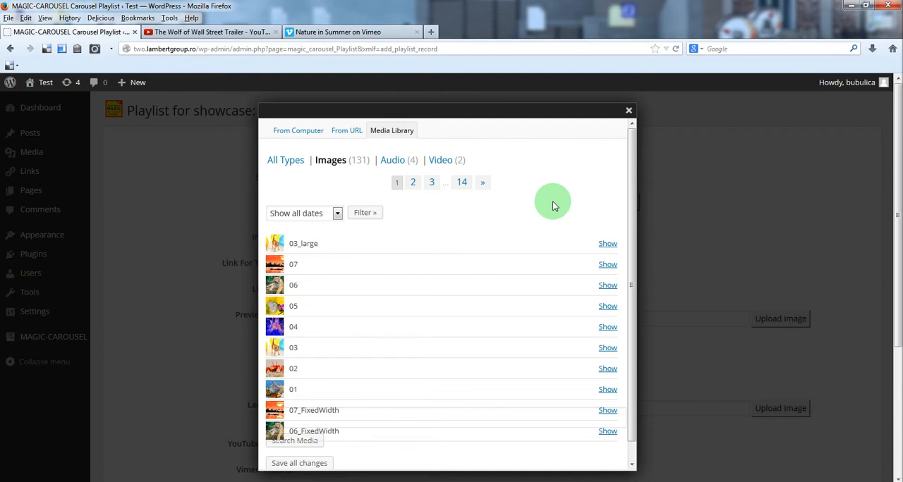
pyautogui.click(413, 182)
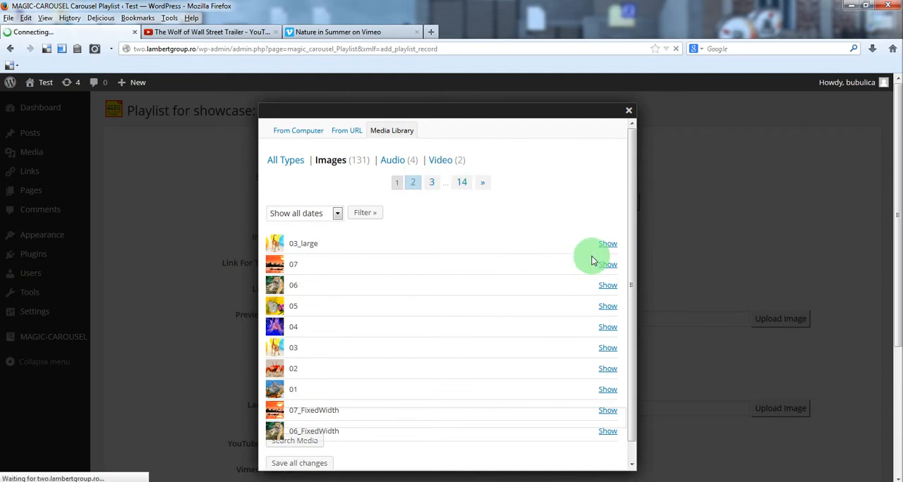
pyautogui.click(603, 286)
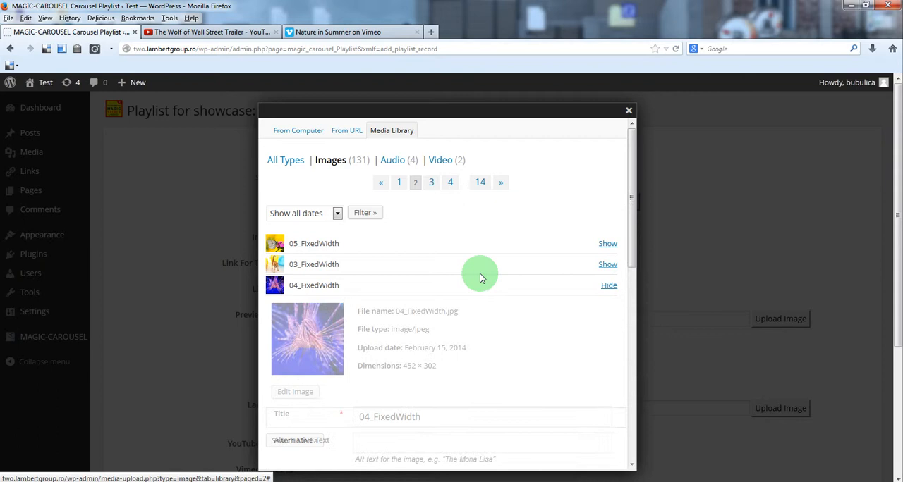
pyautogui.scroll(-5, 437, 282)
pyautogui.click(426, 292)
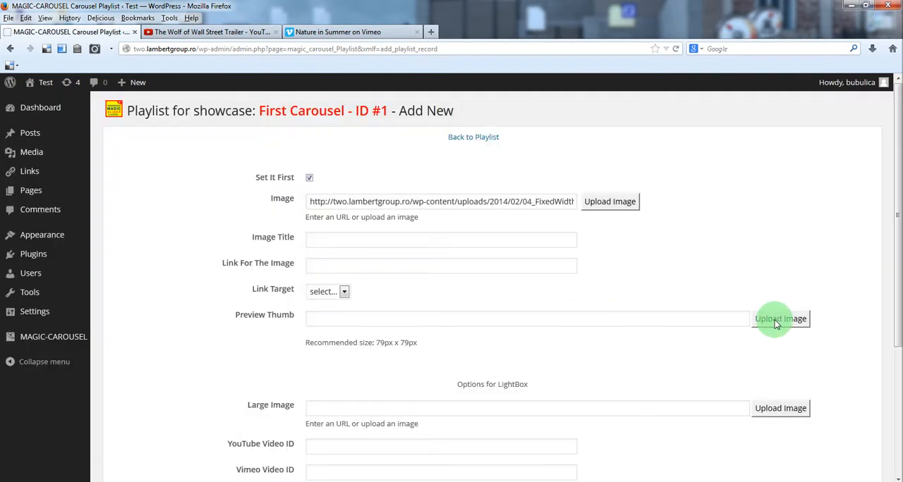
# Step: Set the record's preview thumb to image 04 from the media library
pyautogui.click(776, 322)
pyautogui.click(377, 131)
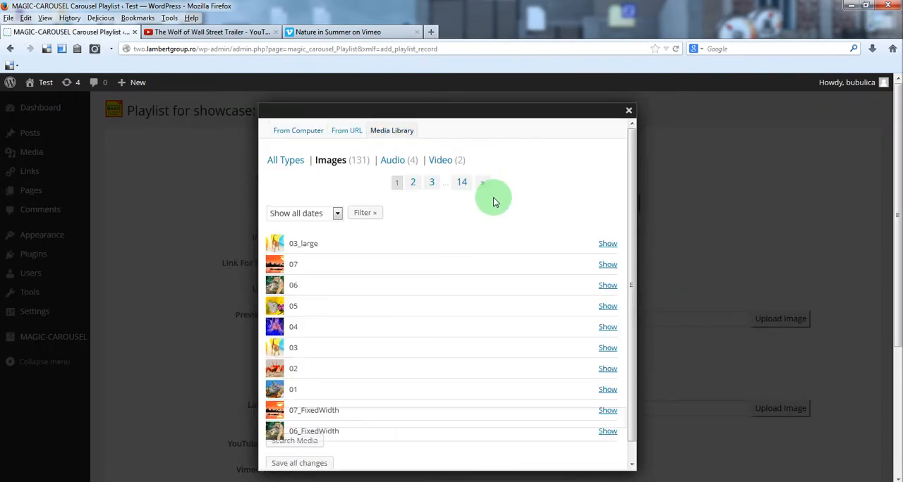
pyautogui.click(590, 329)
pyautogui.click(397, 303)
# Step: Copy the video ID from the web address of the Nature in Summer page on Vimeo
pyautogui.scroll(-1, 519, 274)
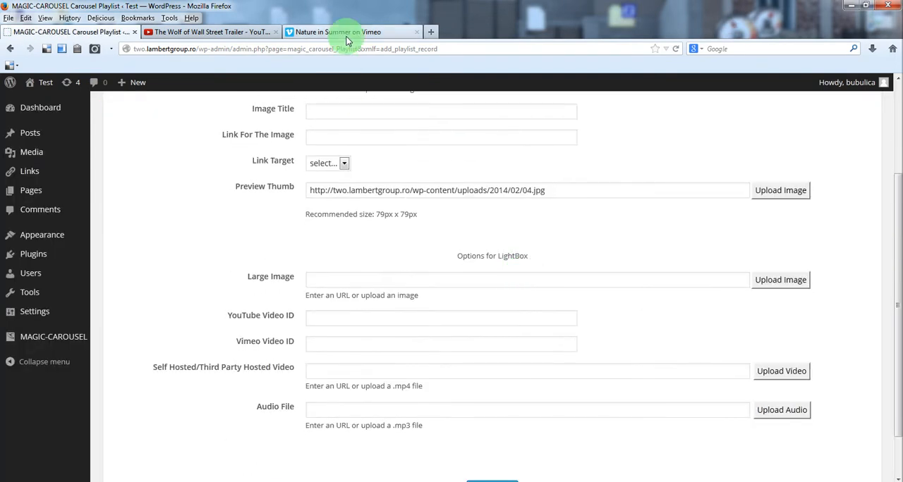
pyautogui.click(338, 32)
pyautogui.click(226, 49)
pyautogui.doubleClick(224, 49)
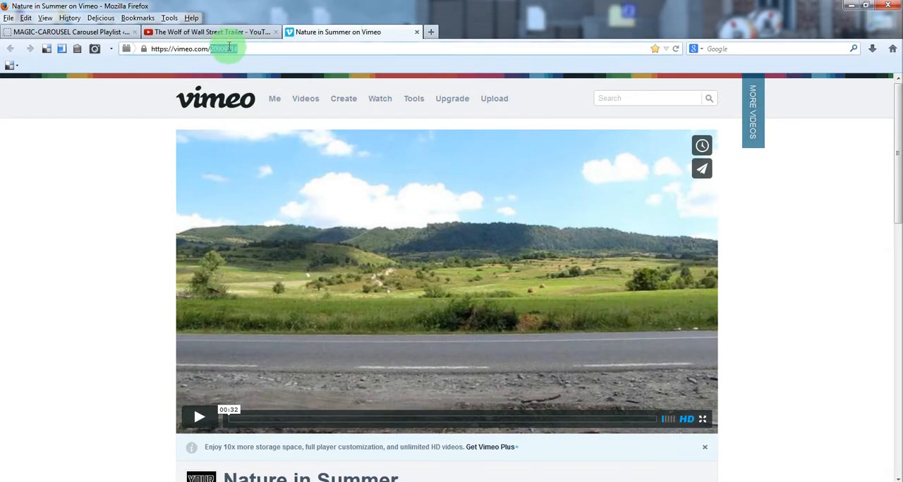
pyautogui.rightClick(229, 50)
pyautogui.click(254, 83)
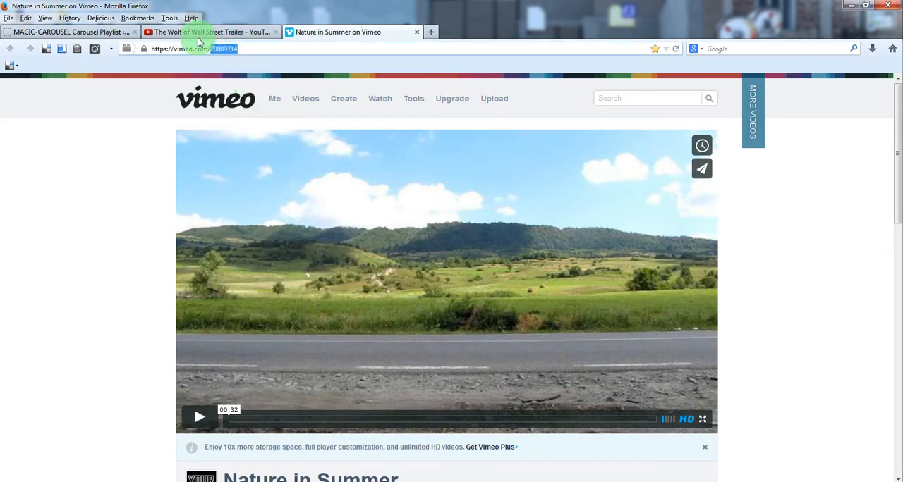
# Step: Return to the carousel record form and set the Vimeo Video ID to 20009714
pyautogui.click(100, 35)
pyautogui.scroll(-2, 341, 272)
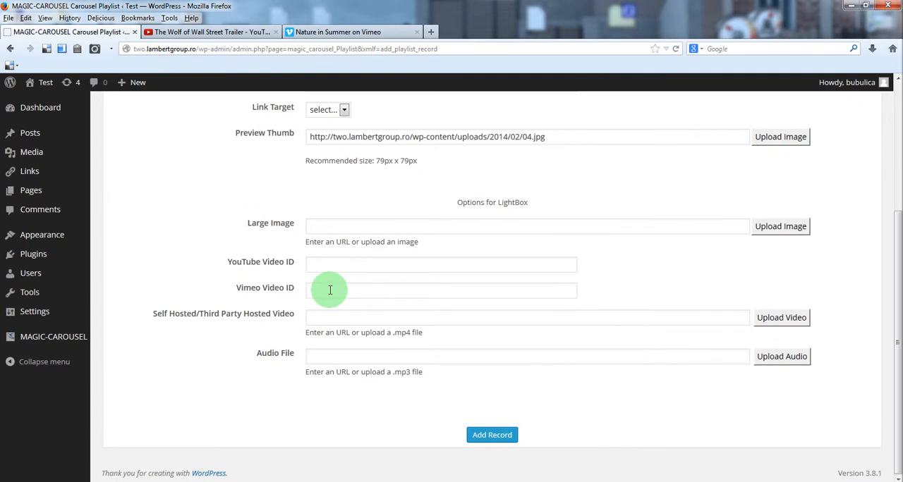
pyautogui.rightClick(404, 292)
pyautogui.click(419, 343)
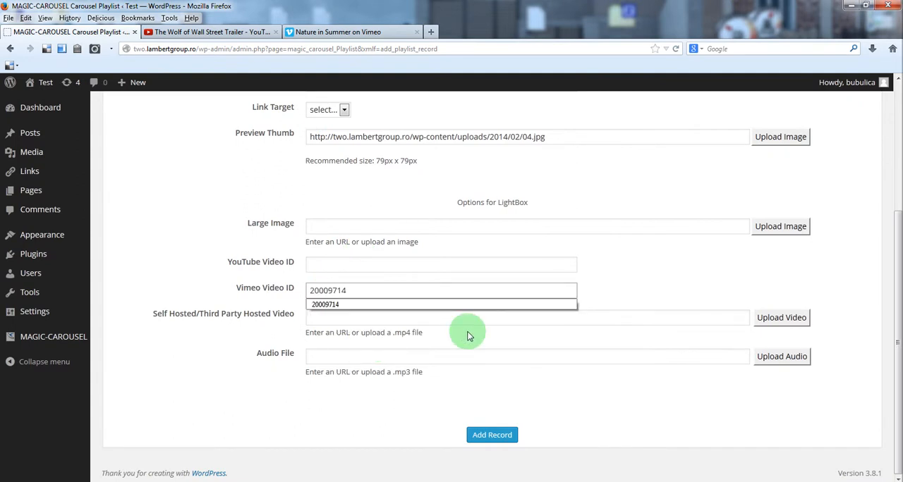
# Step: Add the record with the image title Vimeo video and move it to the end of the playlist
pyautogui.scroll(5, 352, 235)
pyautogui.click(353, 239)
pyautogui.write('V')
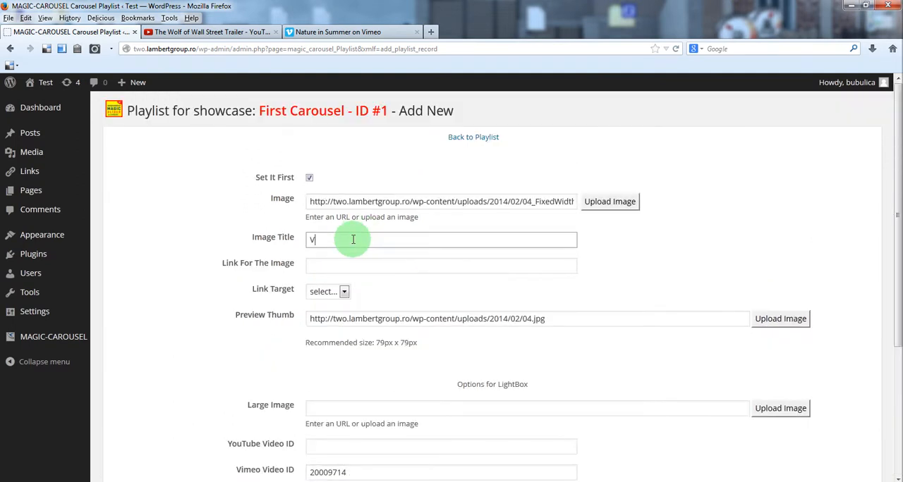
pyautogui.write('i')
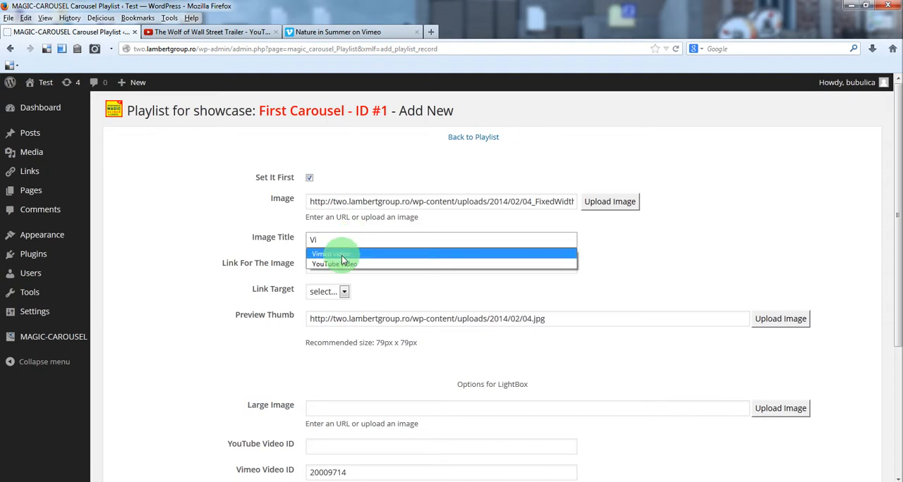
pyautogui.click(329, 254)
pyautogui.scroll(-3, 223, 282)
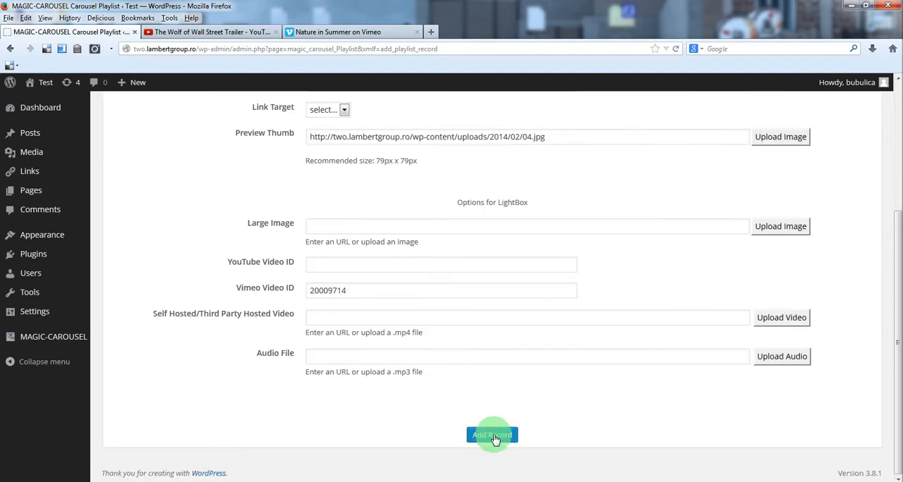
pyautogui.click(492, 436)
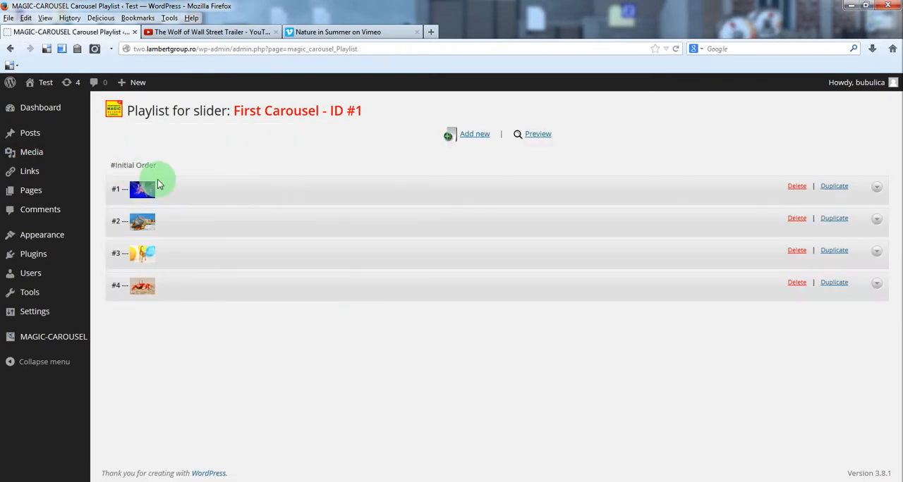
pyautogui.moveTo(196, 188); pyautogui.dragTo(248, 285)
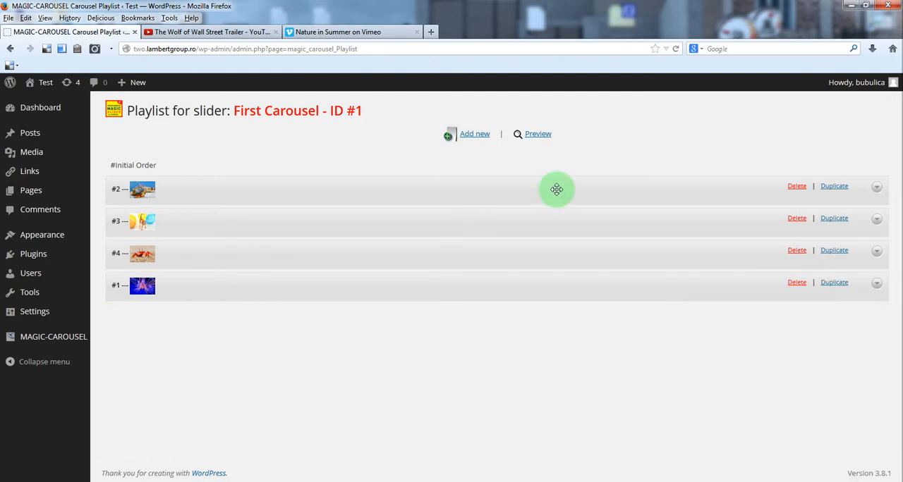
# Step: Preview the carousel, checking the First Image slide's link and the Large Image slide's LightBox at full size
pyautogui.click(538, 134)
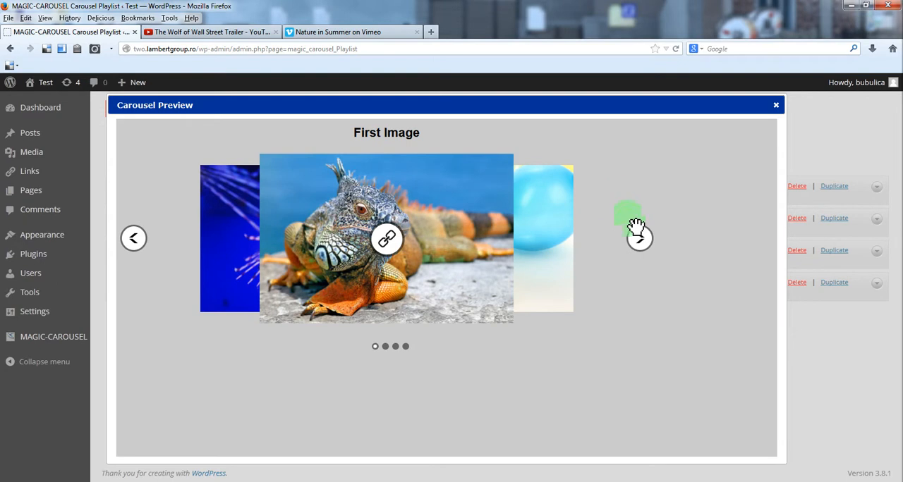
pyautogui.click(384, 239)
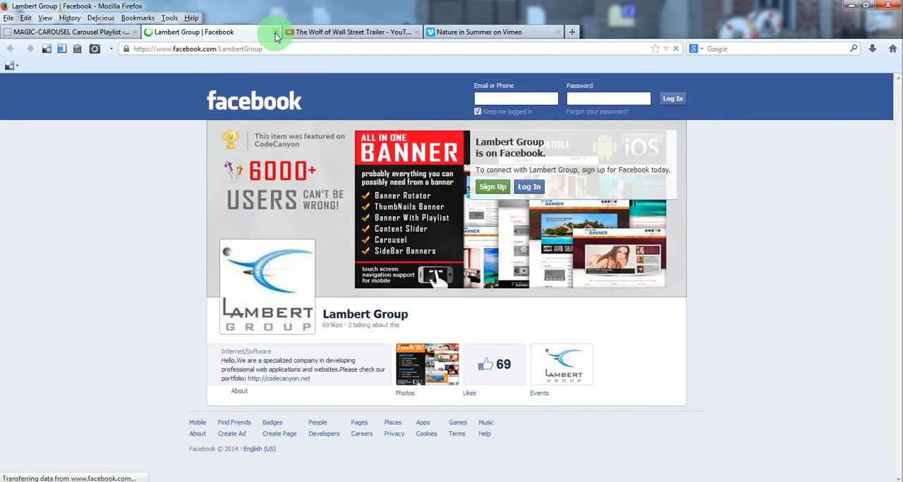
pyautogui.click(275, 31)
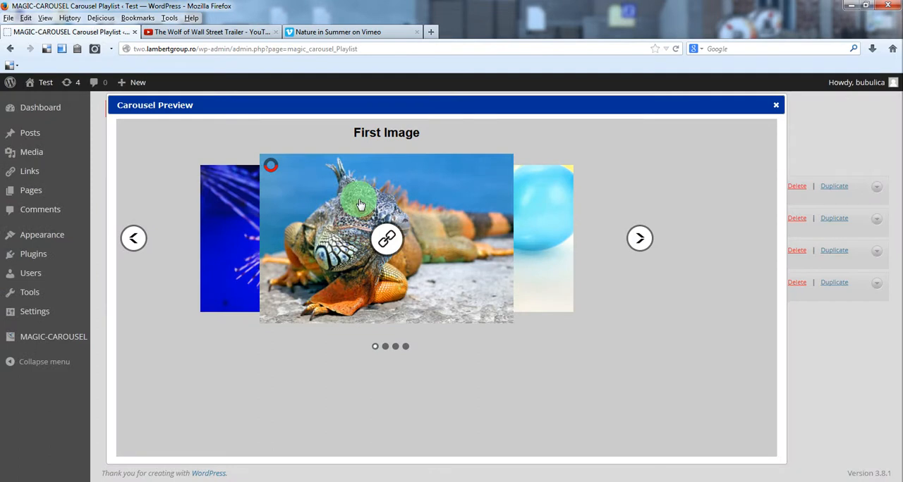
pyautogui.click(640, 240)
pyautogui.click(383, 240)
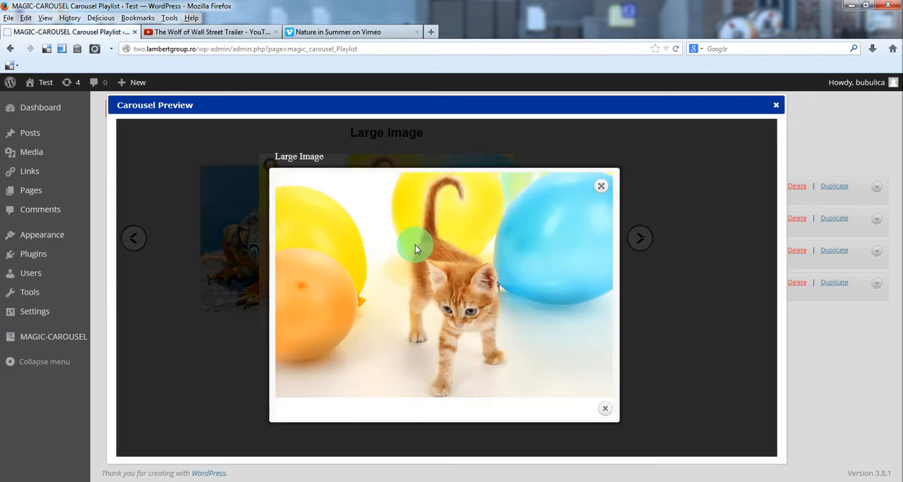
pyautogui.click(601, 187)
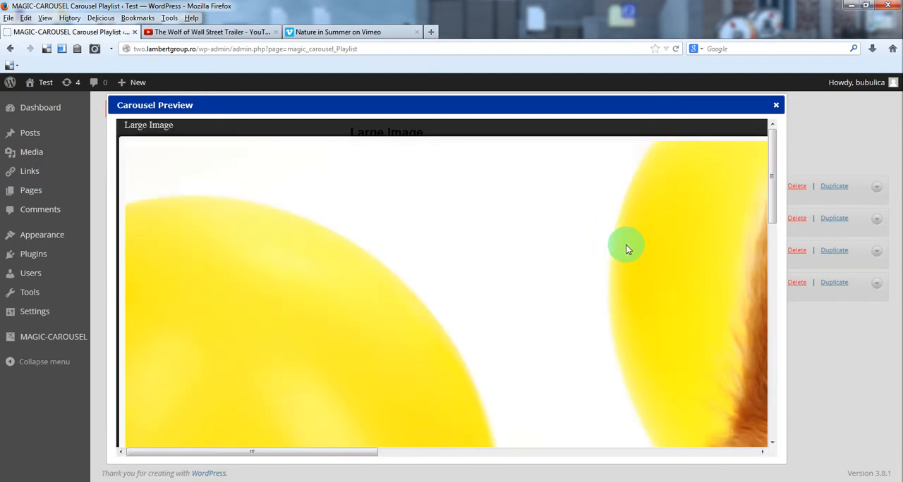
pyautogui.click(627, 248)
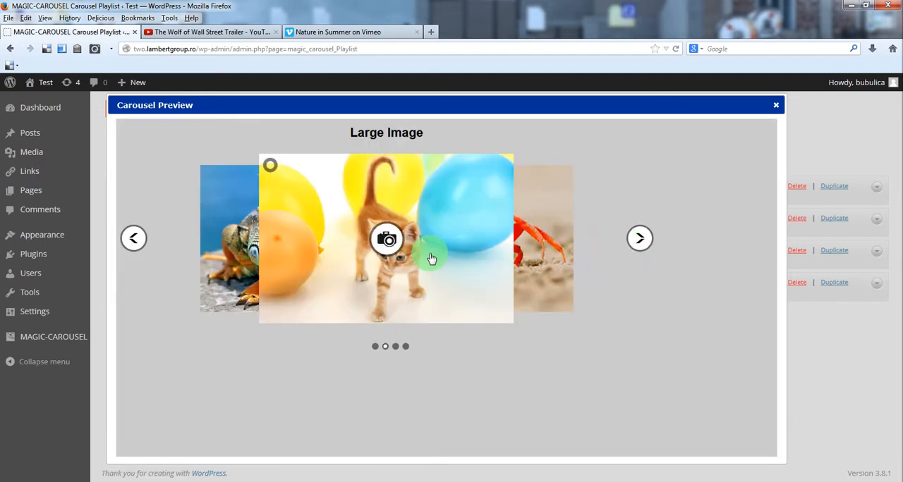
# Step: Play the YouTube video and Vimeo video slides in the LightBox, and close the carousel preview
pyautogui.click(638, 243)
pyautogui.click(399, 243)
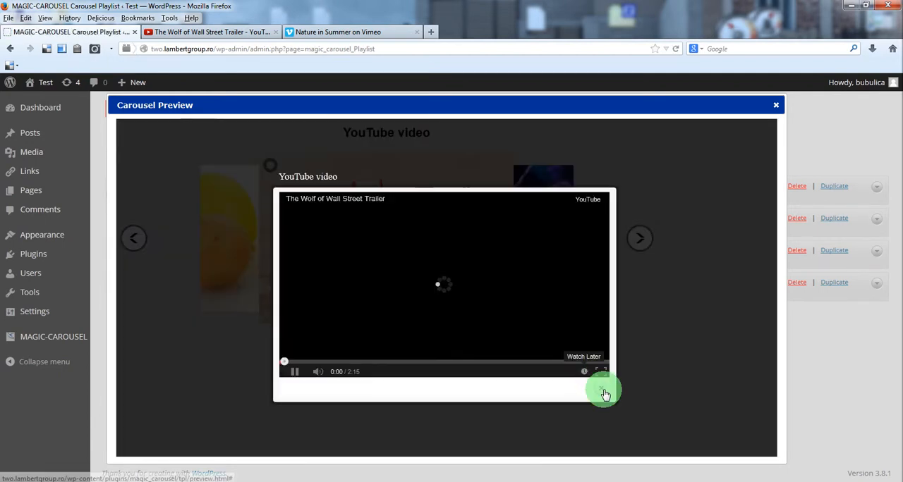
pyautogui.click(604, 393)
pyautogui.click(639, 238)
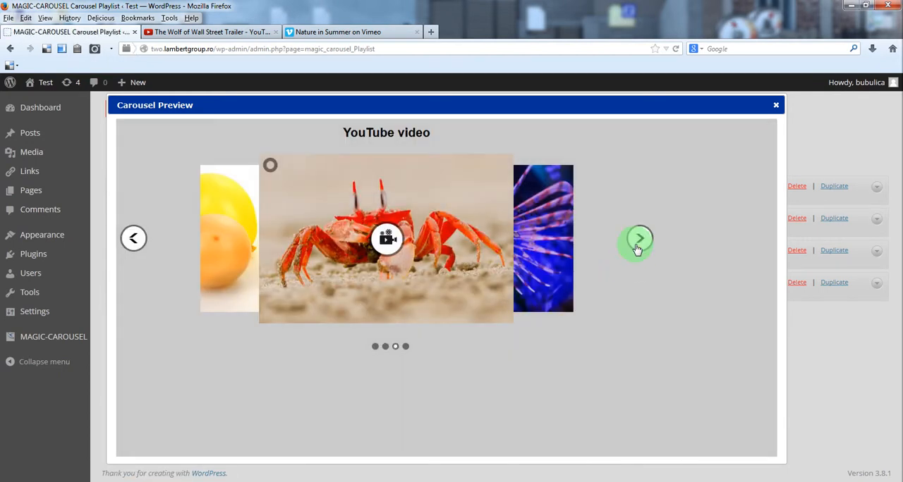
pyautogui.click(373, 252)
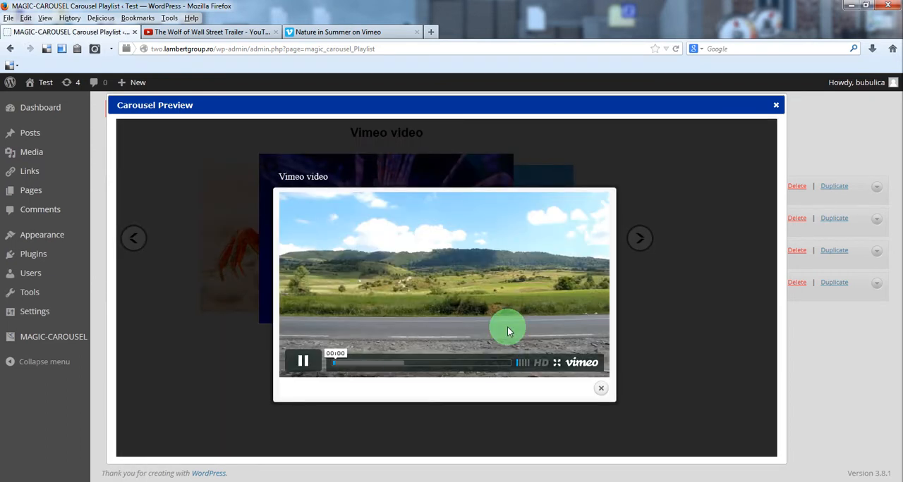
pyautogui.click(605, 393)
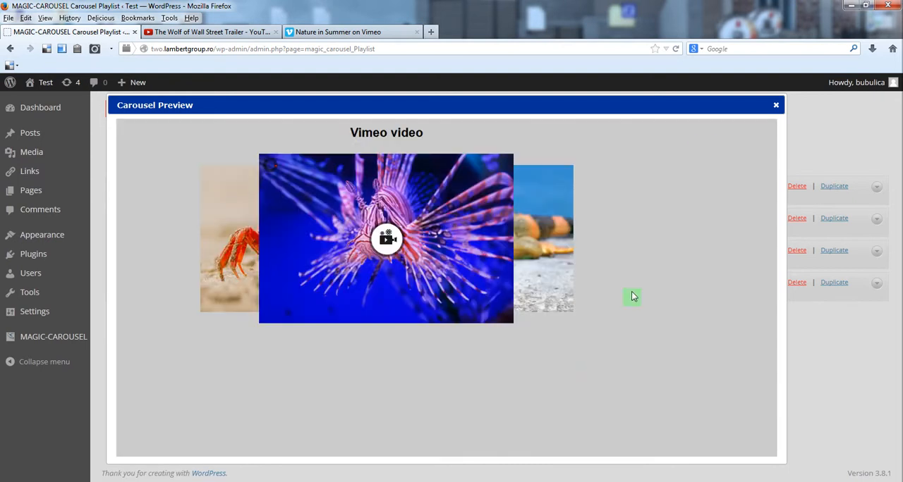
pyautogui.click(776, 107)
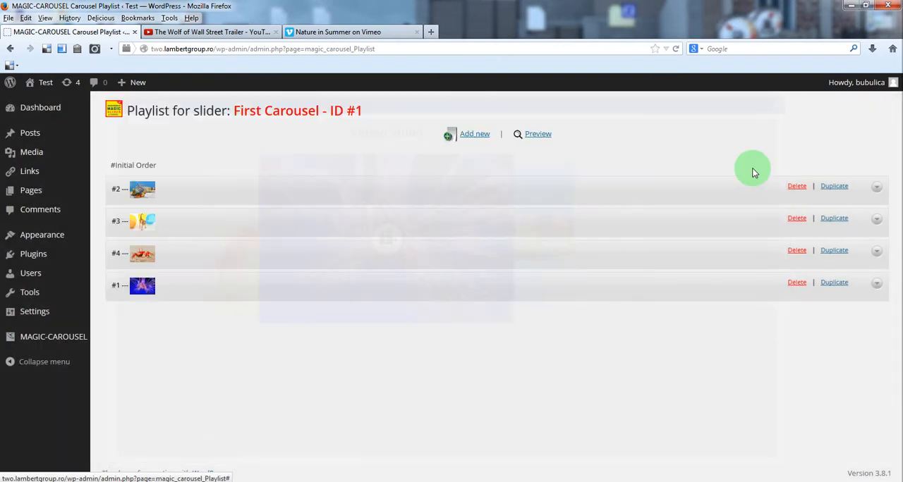
# Step: Start another playlist record and set its image to 05_FixedWidth from the media library
pyautogui.click(469, 141)
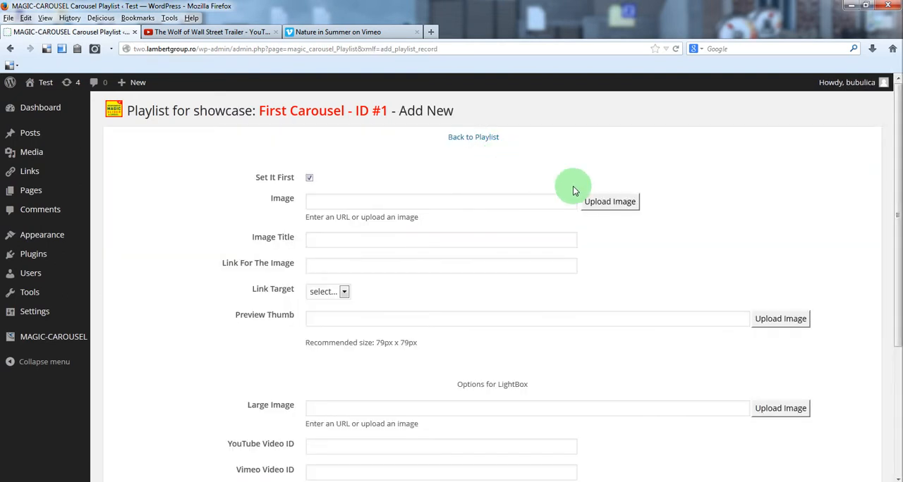
pyautogui.scroll(-5, 493, 303)
pyautogui.click(315, 316)
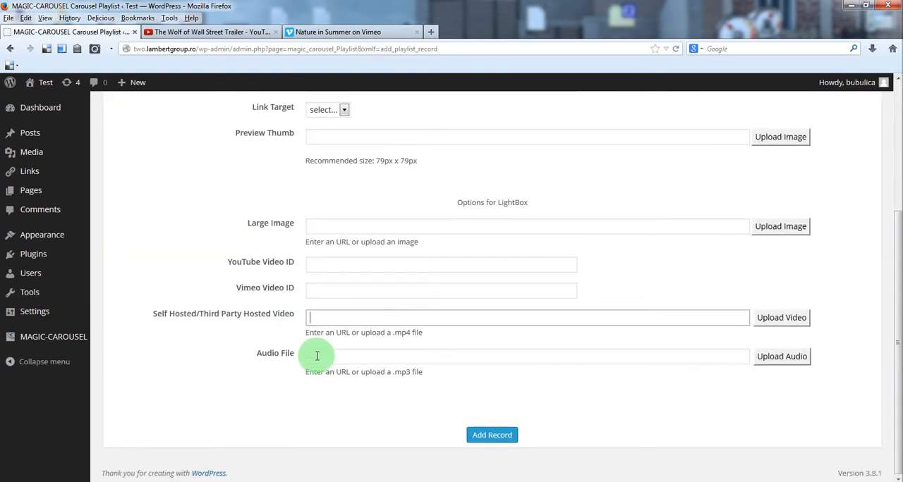
pyautogui.click(323, 357)
pyautogui.scroll(5, 322, 357)
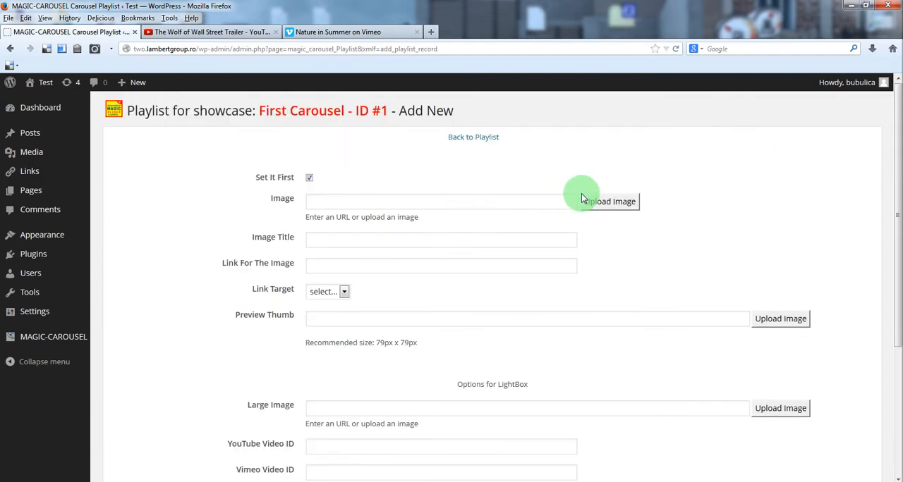
pyautogui.click(598, 201)
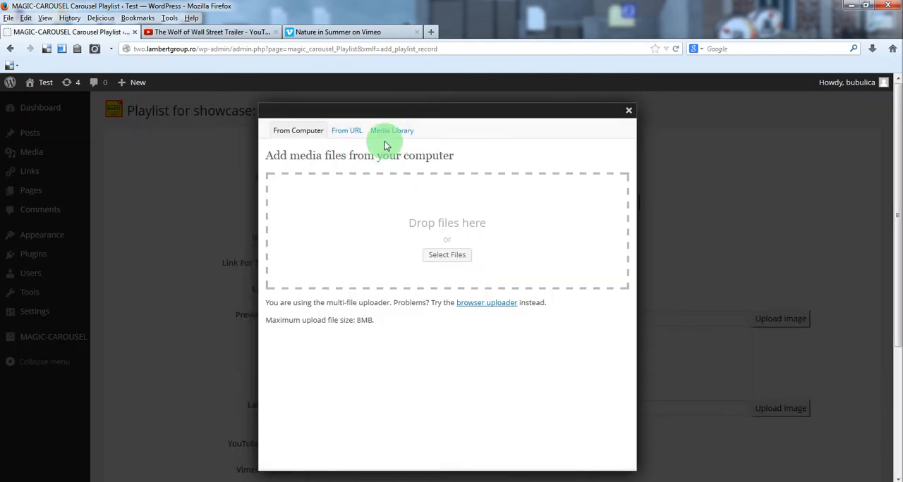
pyautogui.click(389, 131)
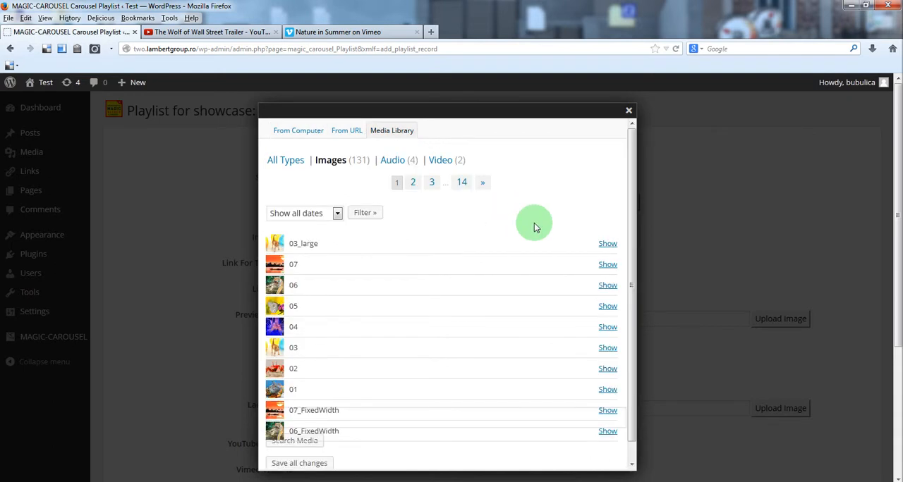
pyautogui.click(412, 182)
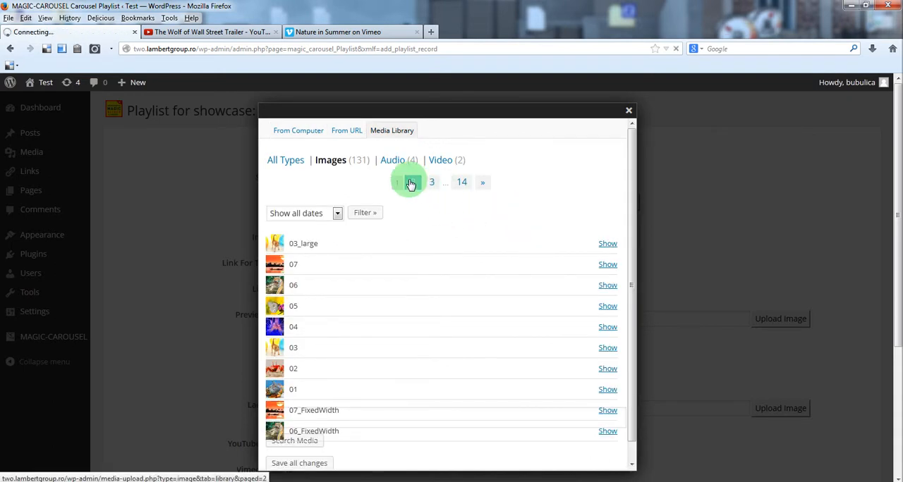
pyautogui.click(608, 244)
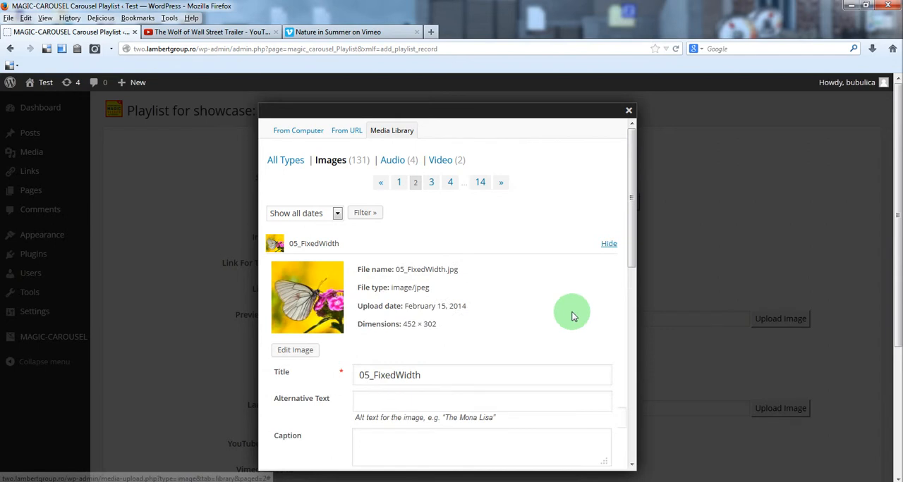
pyautogui.scroll(-5, 571, 314)
pyautogui.click(378, 350)
# Step: Set the record's preview thumb to image 05 from the media library
pyautogui.click(780, 319)
pyautogui.click(392, 130)
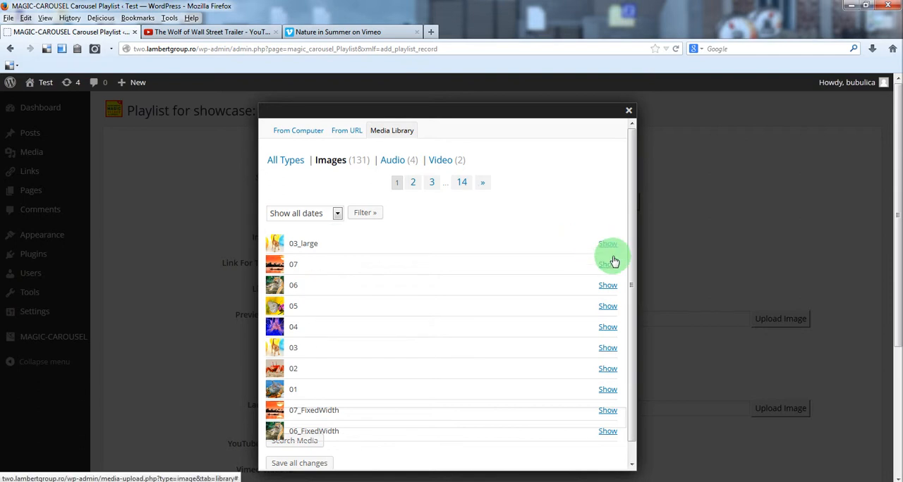
pyautogui.click(608, 308)
pyautogui.scroll(-5, 493, 297)
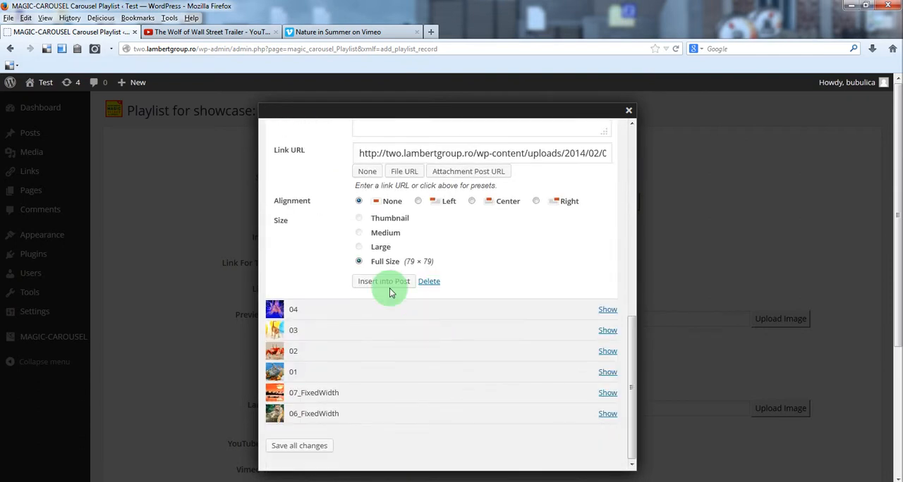
pyautogui.click(378, 287)
# Step: Set the record's image title to SelfHosted
pyautogui.click(379, 238)
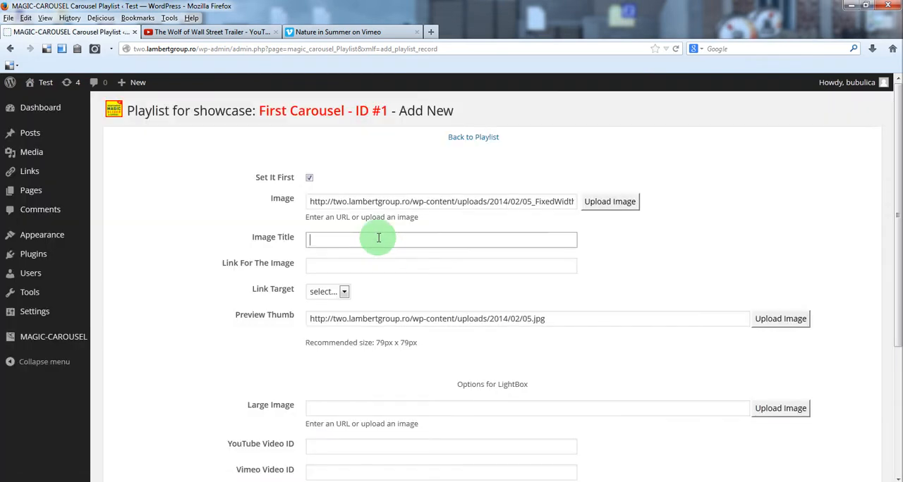
pyautogui.write('s')
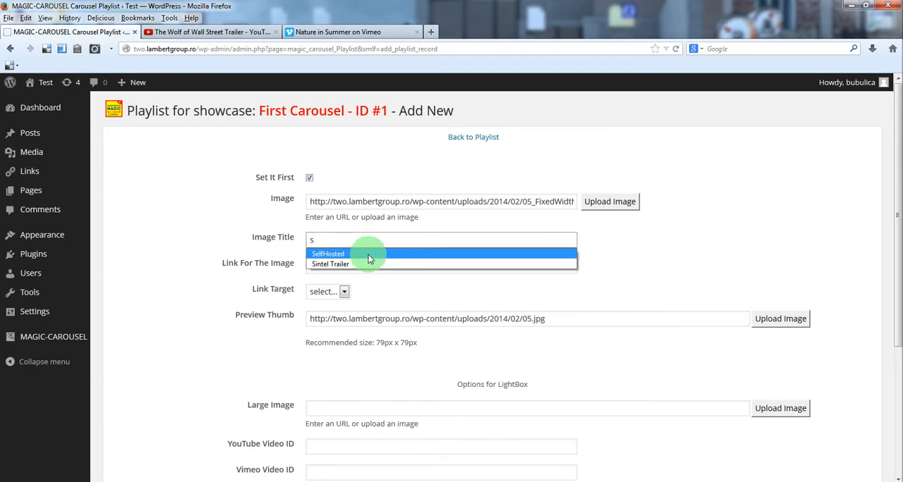
pyautogui.click(368, 253)
# Step: Upload big_buck_bunny_trailer.mp4 and big_buck_bunny_trailer.webm from the local media folder for the record's self-hosted video
pyautogui.scroll(-3, 670, 268)
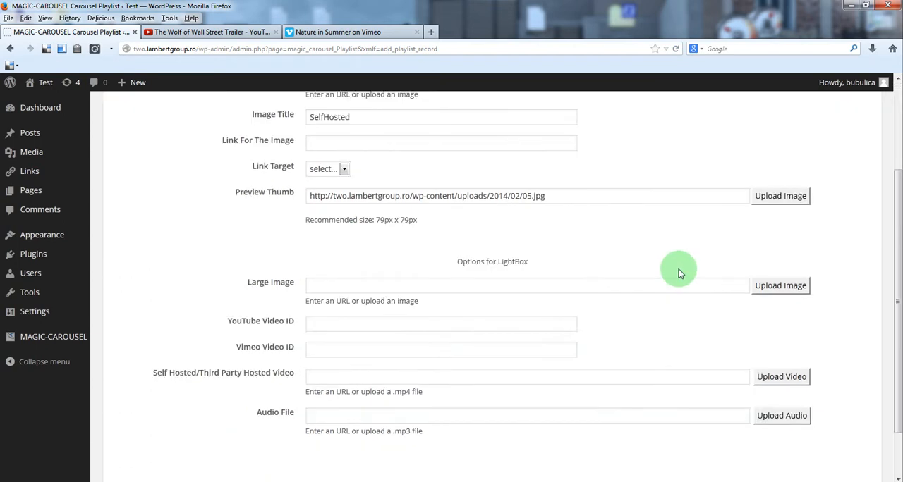
pyautogui.scroll(-1, 679, 274)
pyautogui.click(351, 317)
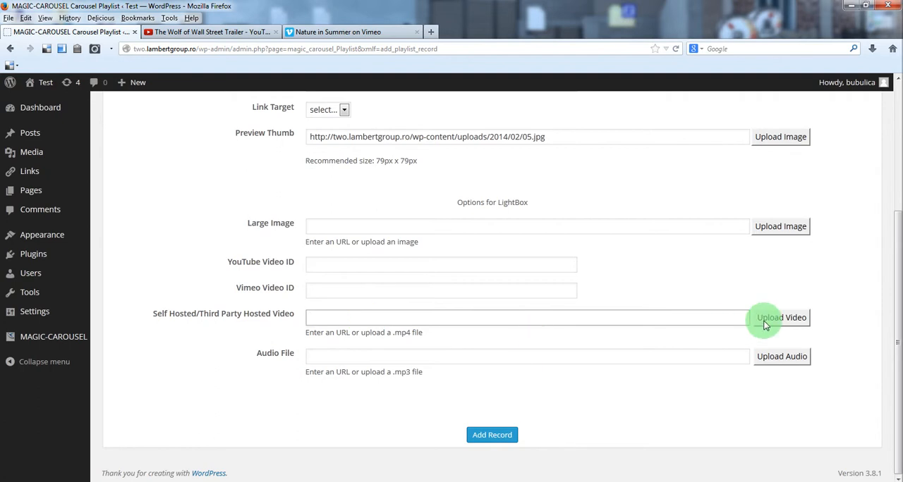
pyautogui.click(780, 318)
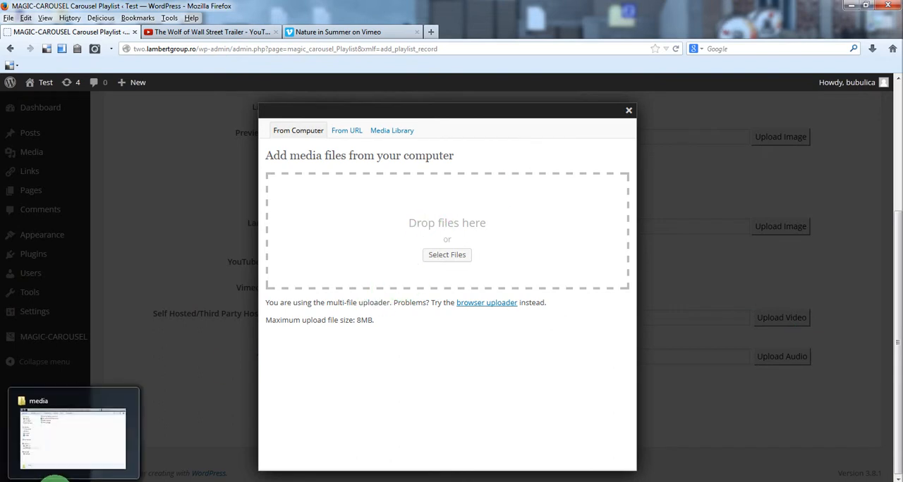
pyautogui.click(55, 481)
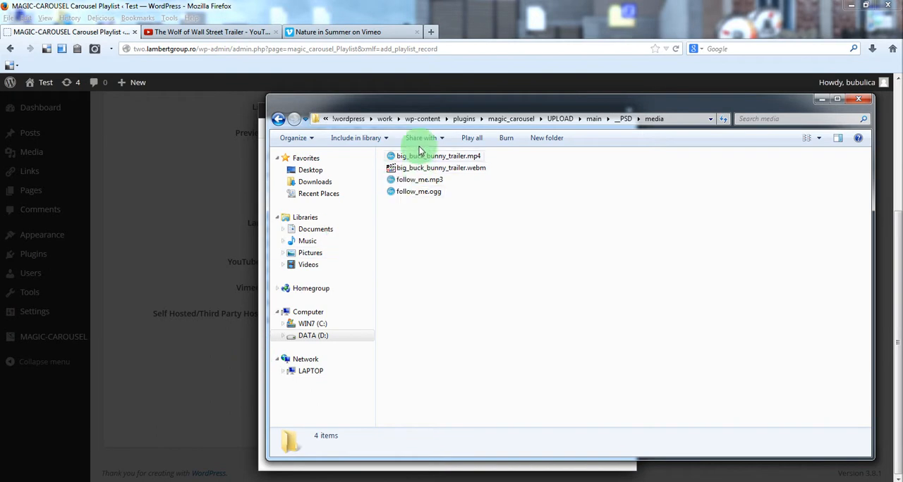
pyautogui.moveTo(459, 111); pyautogui.dragTo(583, 117)
pyautogui.click(542, 162)
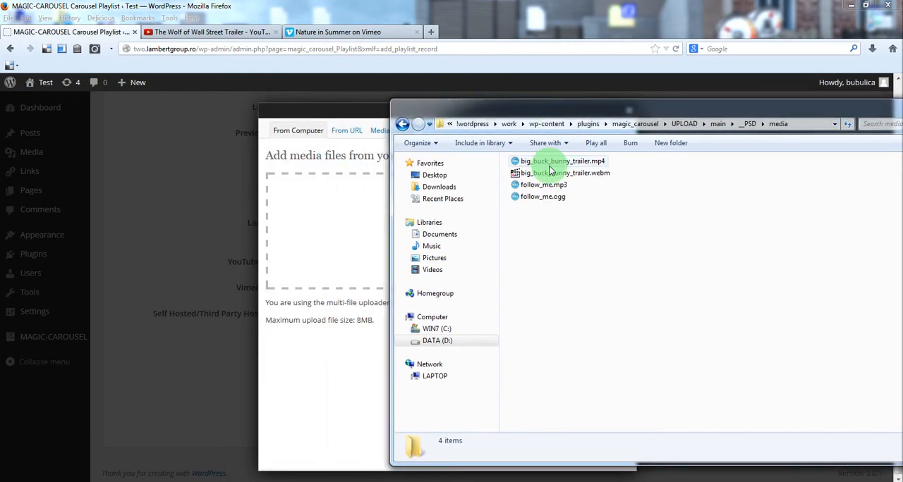
pyautogui.keyDown('ctrl'); pyautogui.click(553, 174); pyautogui.keyUp('ctrl')
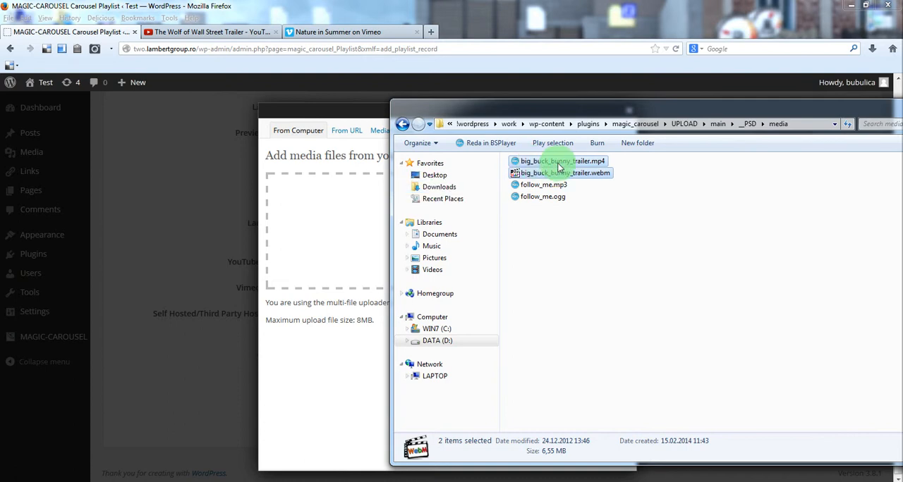
pyautogui.moveTo(561, 166); pyautogui.dragTo(337, 223)
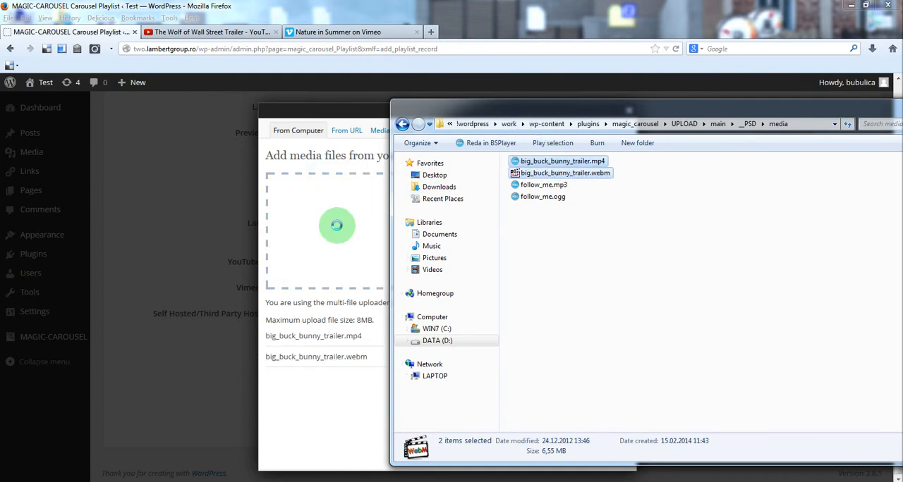
pyautogui.click(372, 117)
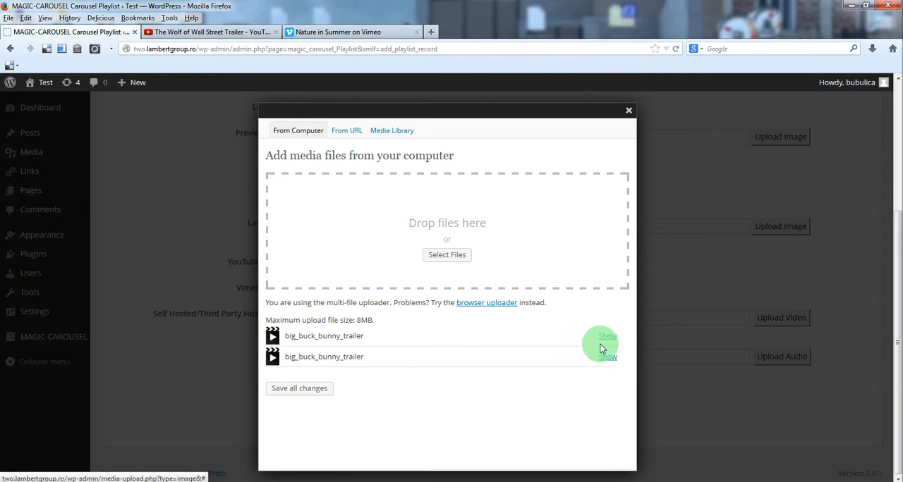
# Step: Insert big_buck_bunny_trailer1.webm from the media library's videos as the record's self-hosted video and add the record
pyautogui.click(396, 131)
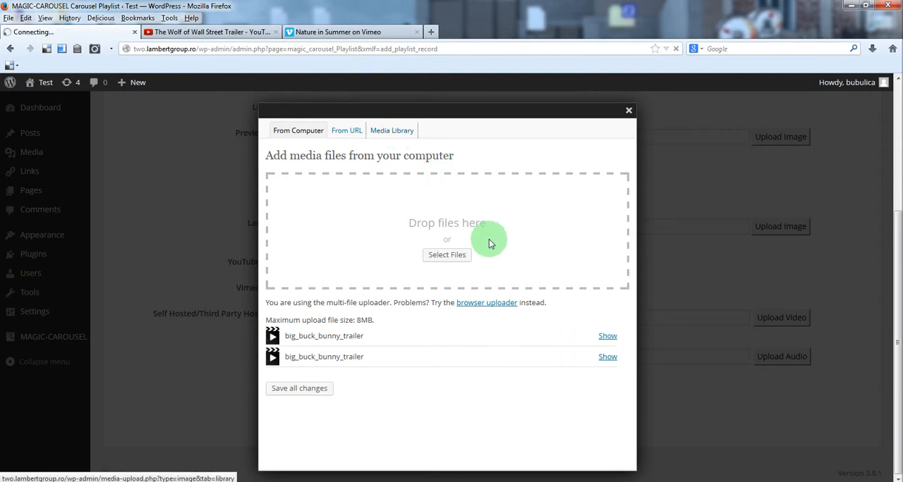
pyautogui.click(442, 162)
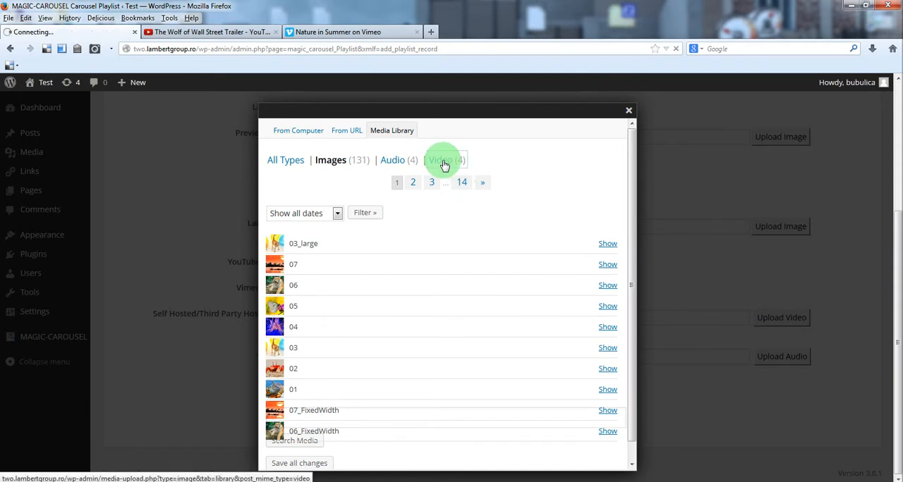
pyautogui.click(602, 213)
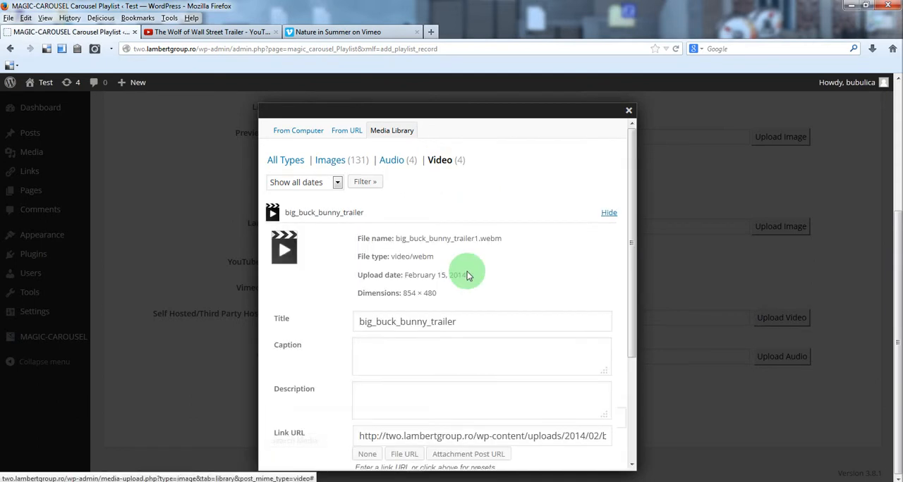
pyautogui.scroll(-3, 439, 283)
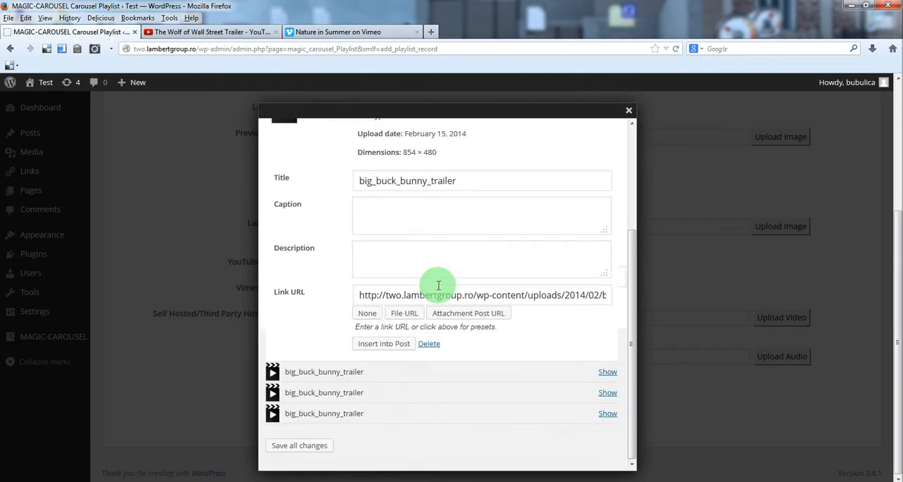
pyautogui.click(384, 344)
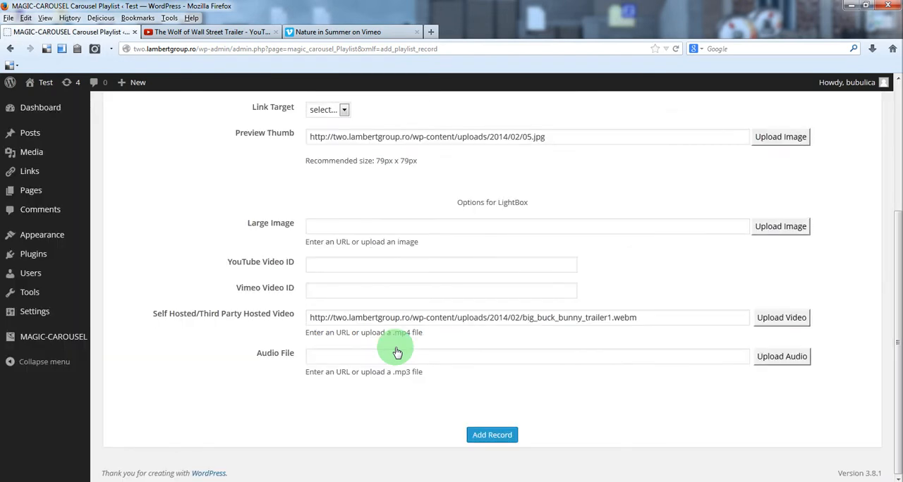
pyautogui.click(491, 436)
# Step: Start another playlist record and set its image to 06_FixedWidth from the media library
pyautogui.click(121, 161)
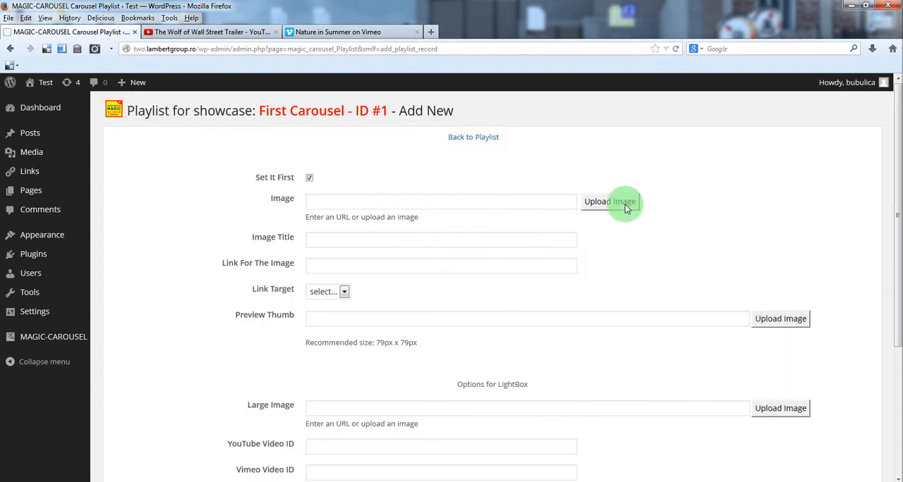
pyautogui.click(625, 205)
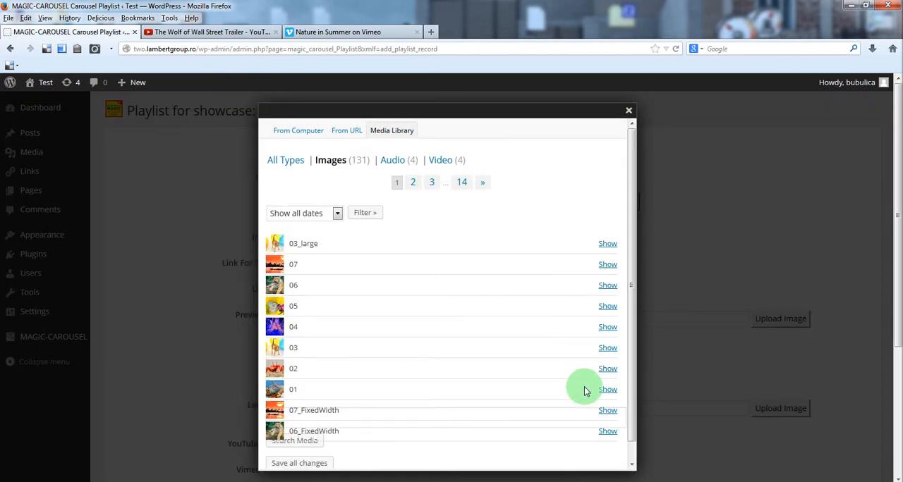
pyautogui.click(608, 431)
pyautogui.scroll(-3, 564, 295)
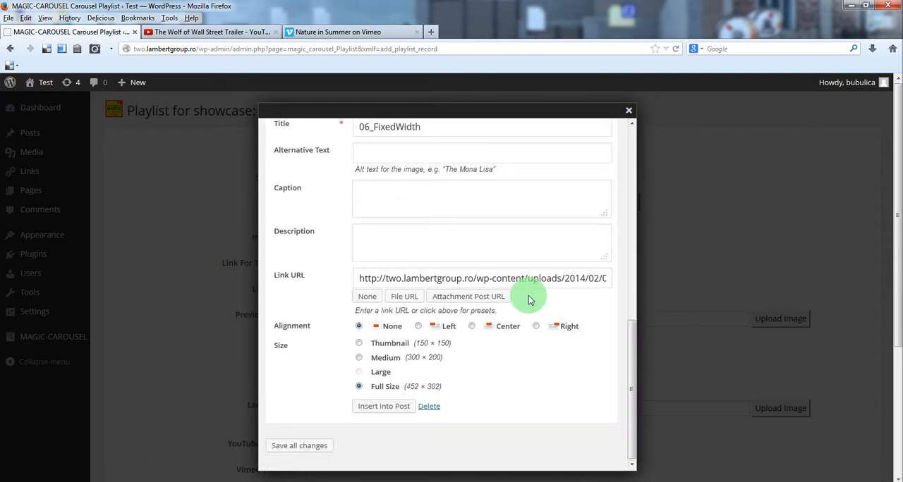
pyautogui.click(389, 405)
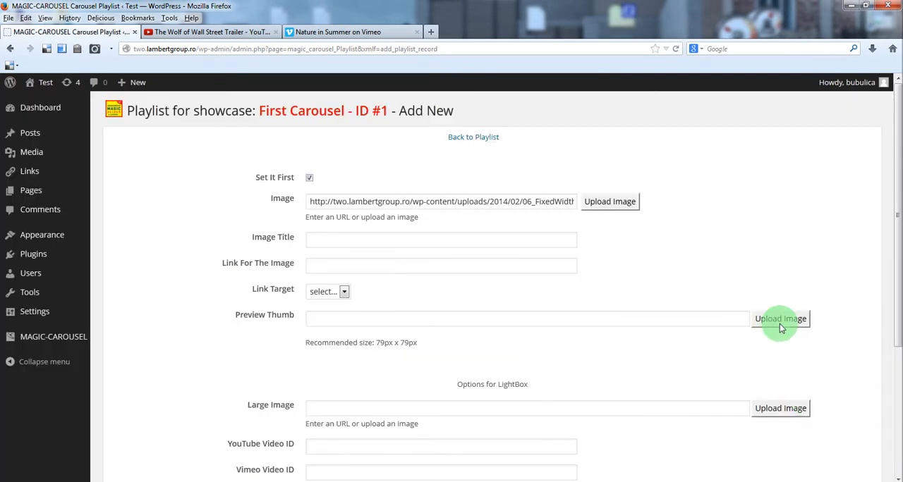
# Step: Set the record's preview thumb to image 06 from the media library
pyautogui.click(780, 321)
pyautogui.click(403, 132)
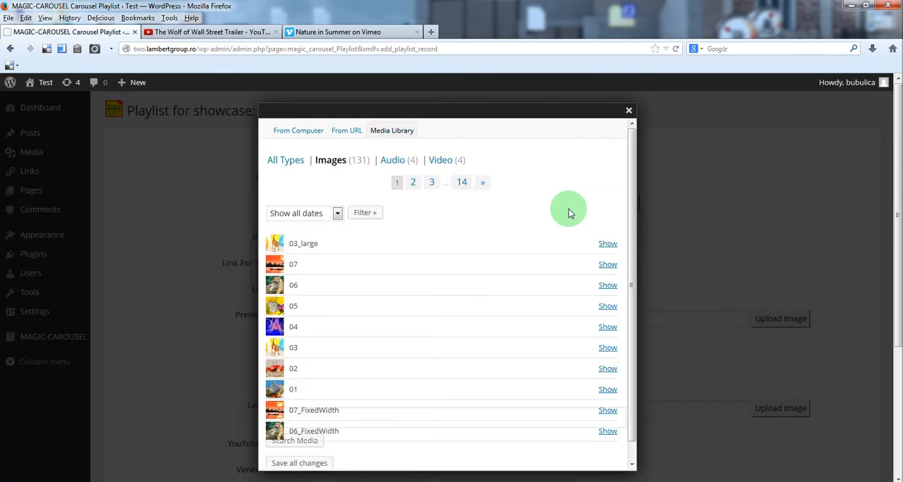
pyautogui.click(608, 286)
pyautogui.scroll(-5, 582, 304)
pyautogui.click(377, 325)
# Step: Upload follow_me.mp3 and follow_me.ogg from the local media folder for the record's audio file
pyautogui.scroll(-3, 536, 355)
pyautogui.scroll(-2, 536, 355)
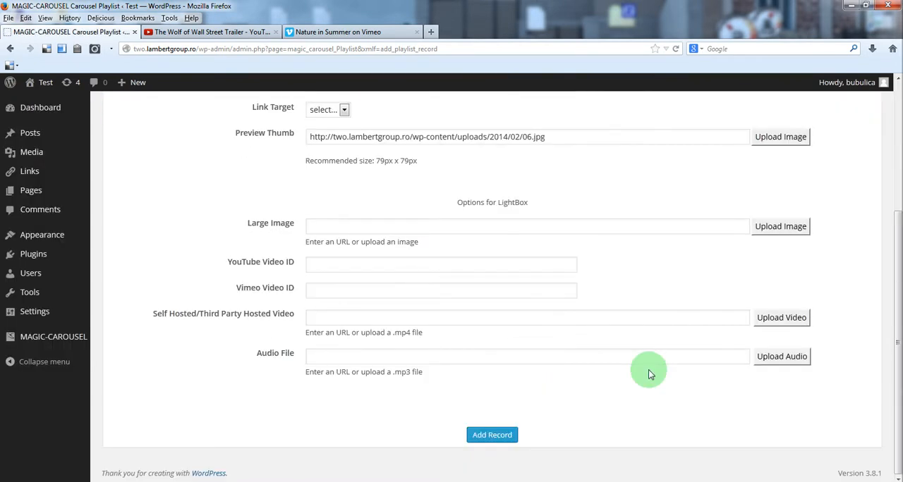
pyautogui.click(771, 359)
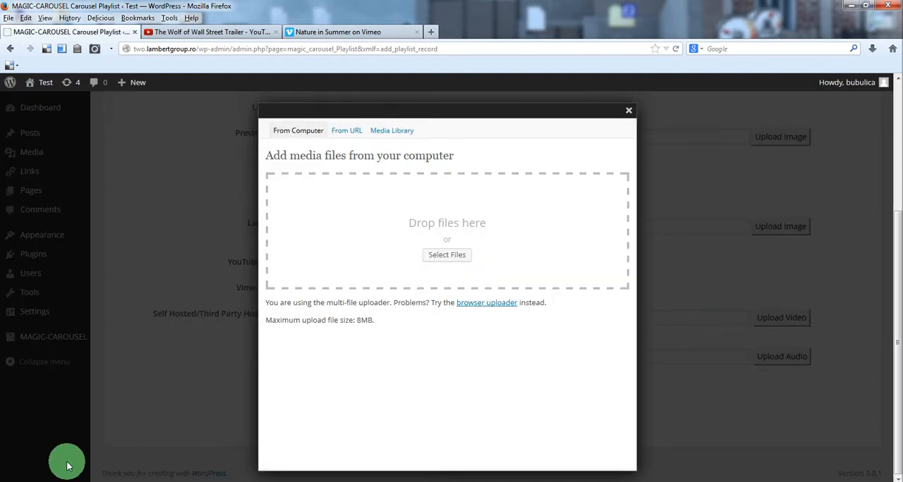
pyautogui.click(82, 480)
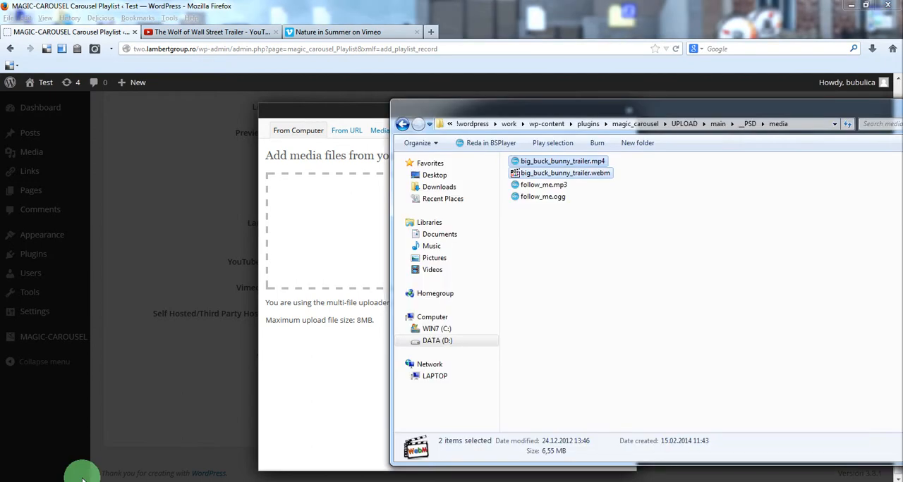
pyautogui.click(534, 185)
pyautogui.keyDown('ctrl'); pyautogui.click(543, 198); pyautogui.keyUp('ctrl')
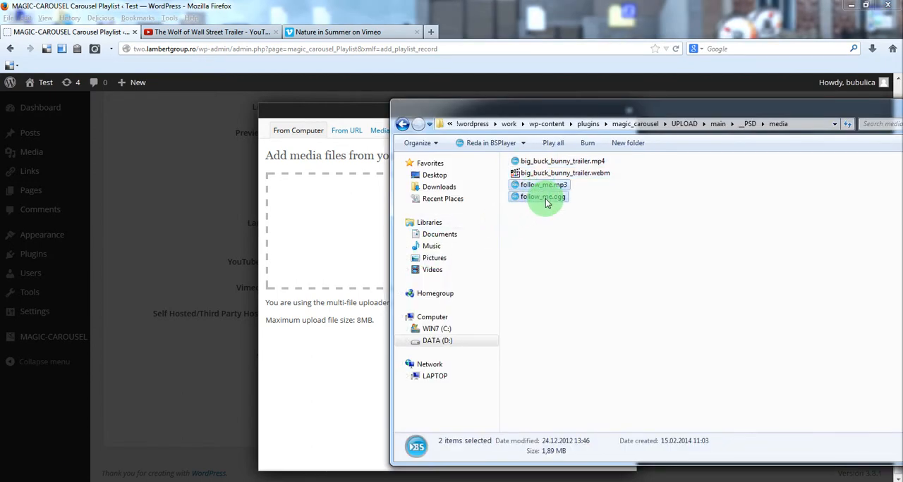
pyautogui.moveTo(546, 204)
pyautogui.mouseDown()
pyautogui.moveTo(383, 194)
pyautogui.moveTo(381, 177)
pyautogui.moveTo(429, 172)
pyautogui.moveTo(550, 194)
pyautogui.mouseUp()
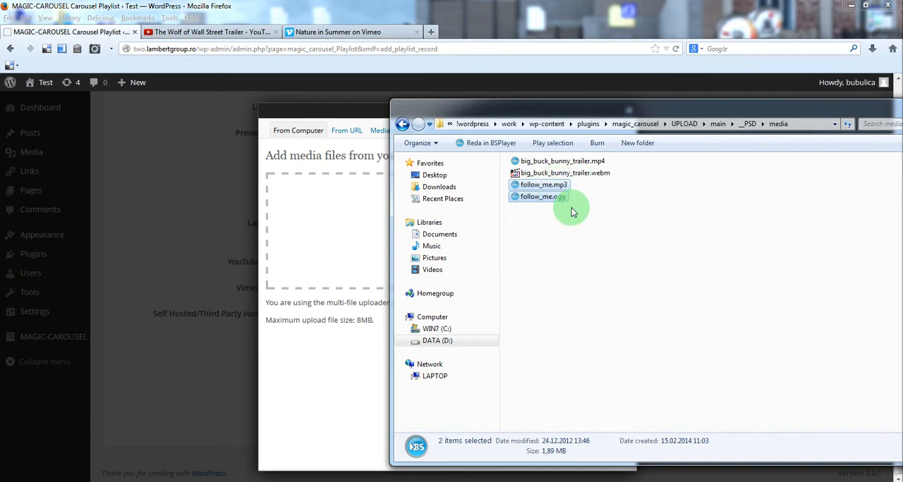
pyautogui.moveTo(541, 187); pyautogui.dragTo(350, 225)
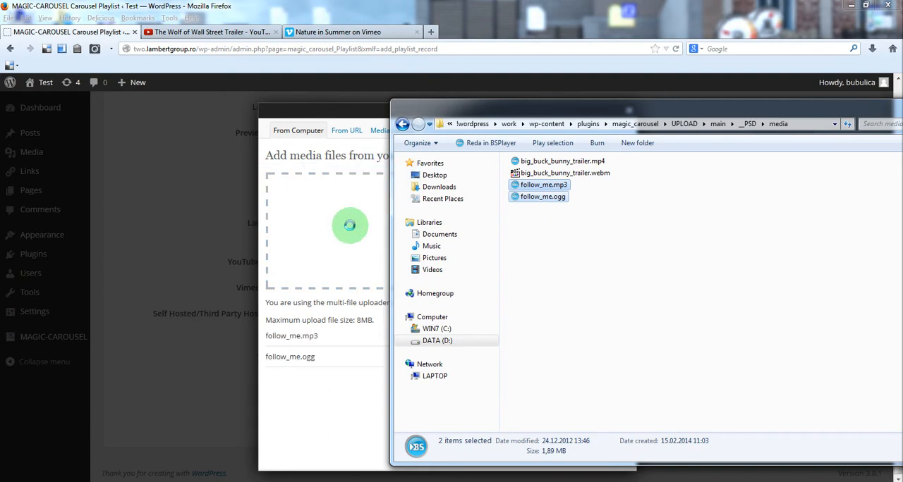
pyautogui.click(355, 112)
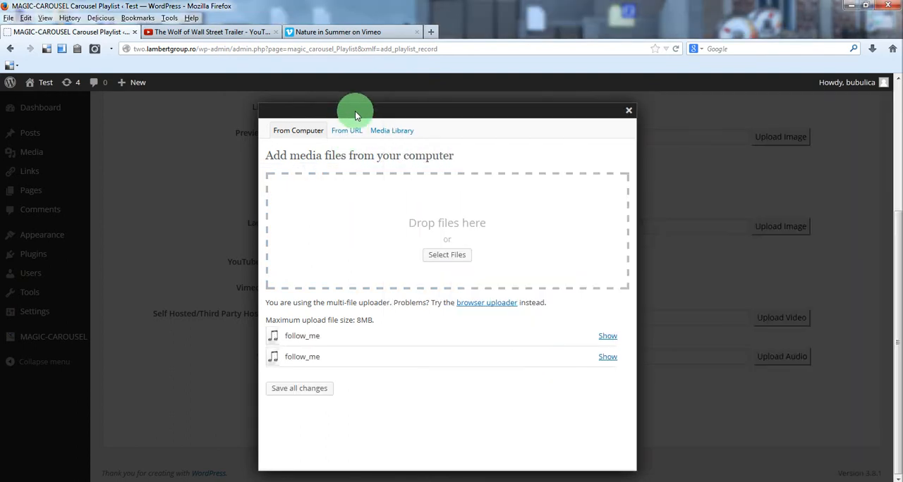
# Step: Insert follow_me.ogg from the media library's audio files as the record's audio file
pyautogui.click(399, 131)
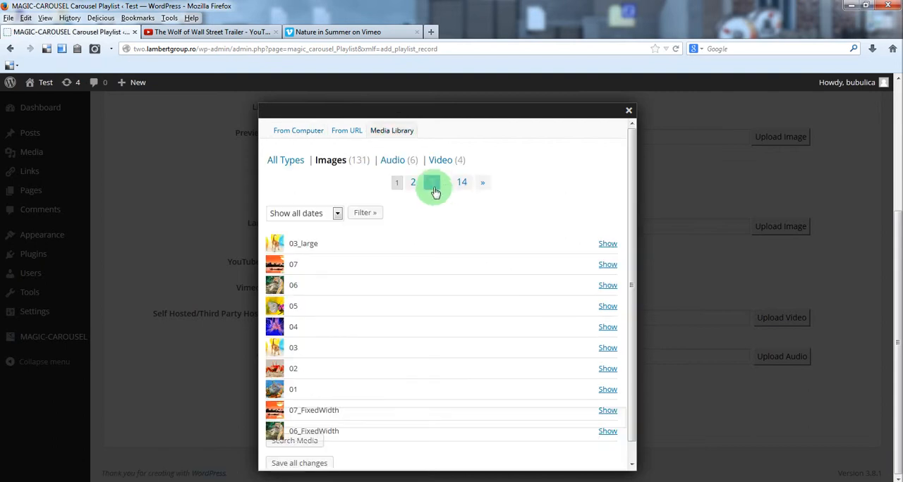
pyautogui.click(393, 161)
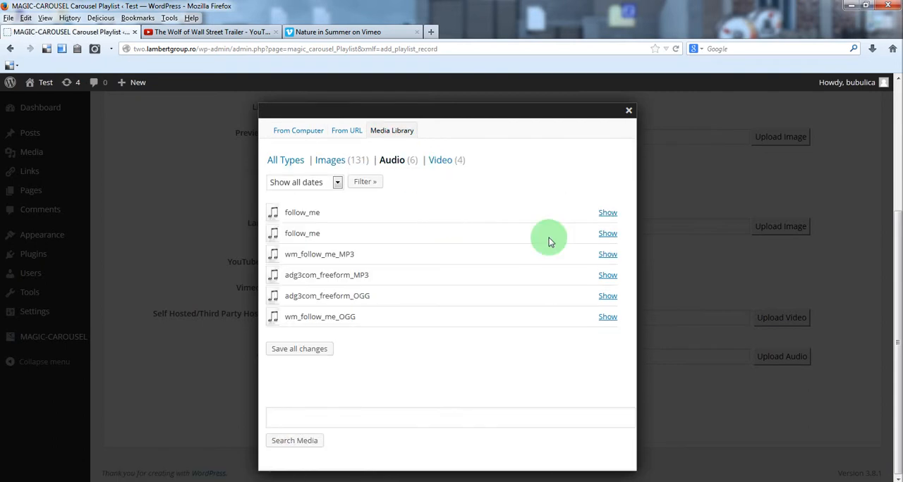
pyautogui.click(607, 213)
pyautogui.scroll(-1, 552, 263)
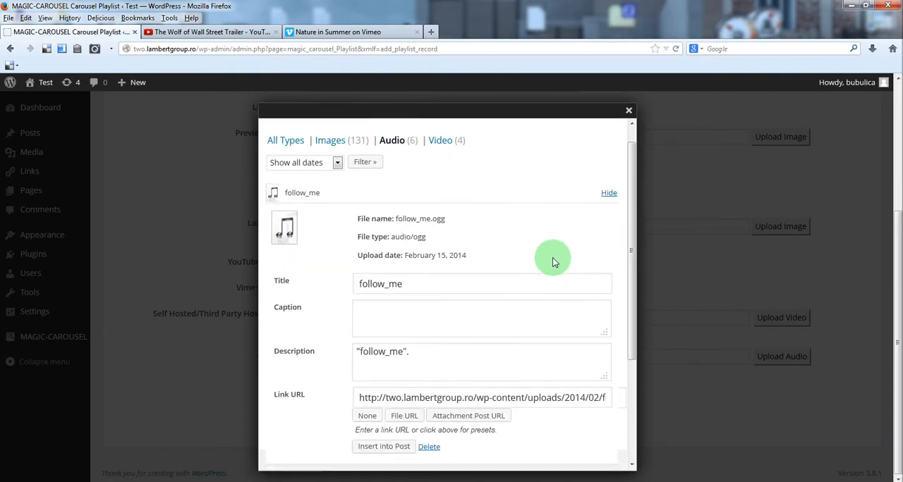
pyautogui.scroll(-4, 551, 259)
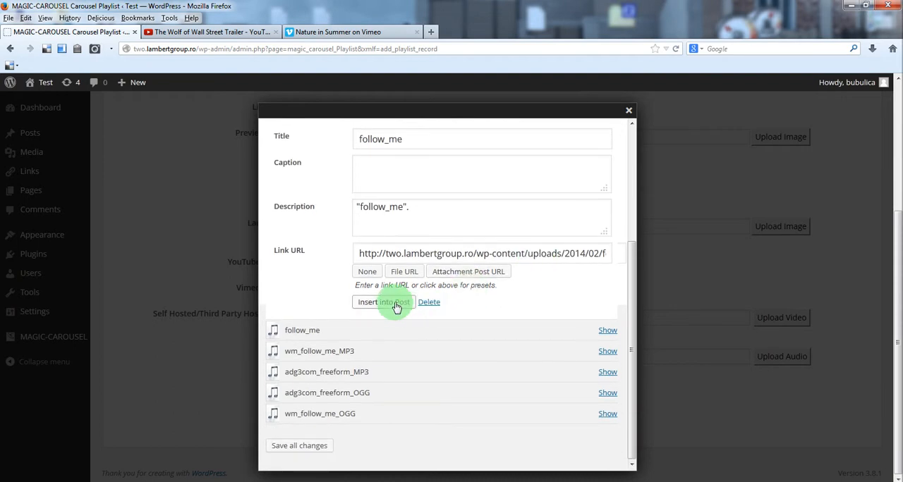
pyautogui.click(385, 302)
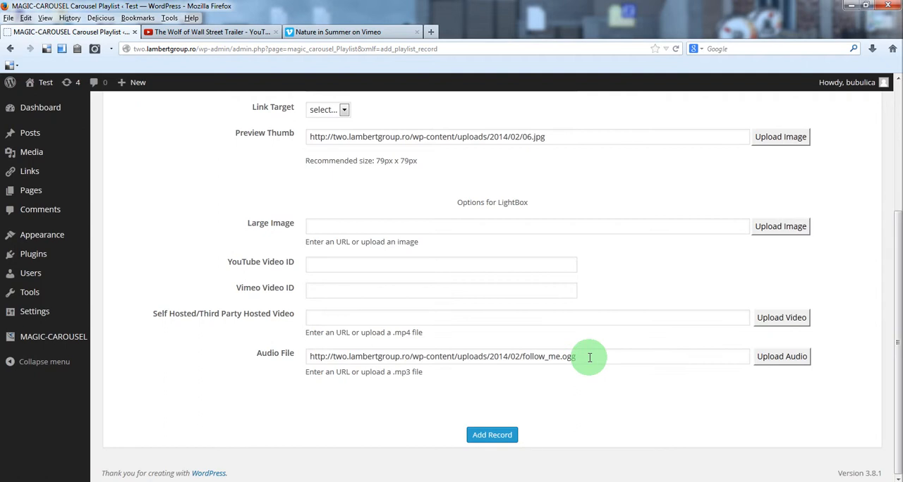
# Step: Review the audio file URL, highlighting its path with the base name and its .ogg extension
pyautogui.moveTo(589, 357); pyautogui.dragTo(309, 360)
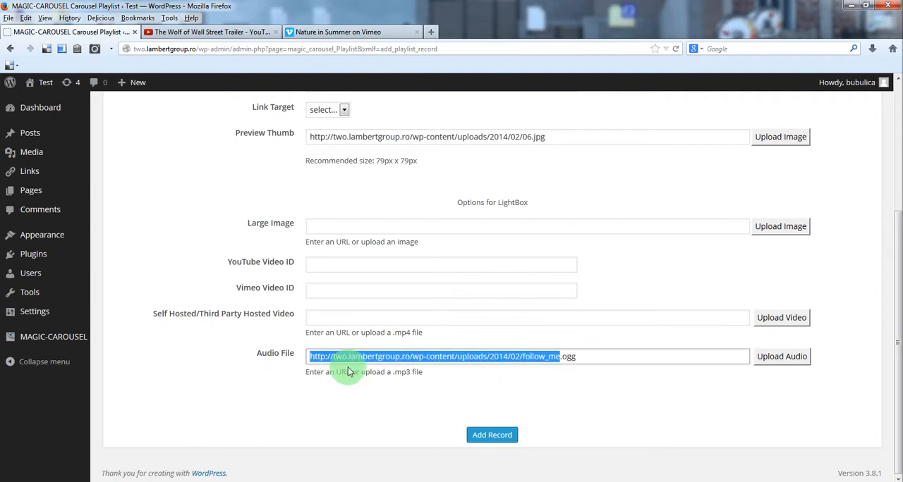
pyautogui.click(558, 356)
pyautogui.moveTo(560, 356); pyautogui.dragTo(311, 357)
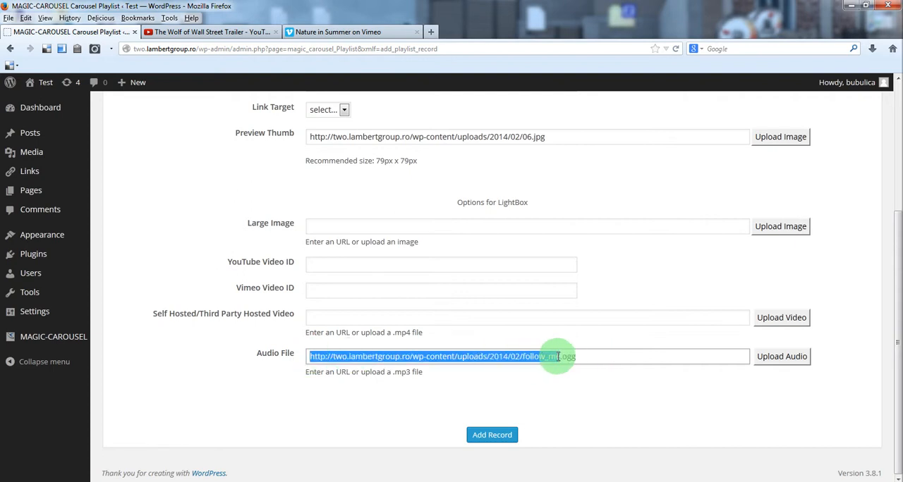
pyautogui.moveTo(560, 357); pyautogui.dragTo(609, 357)
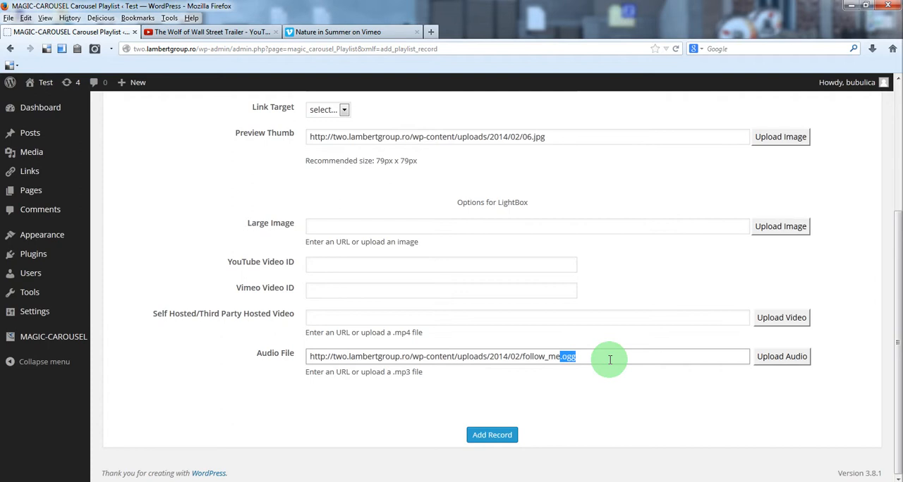
pyautogui.click(608, 357)
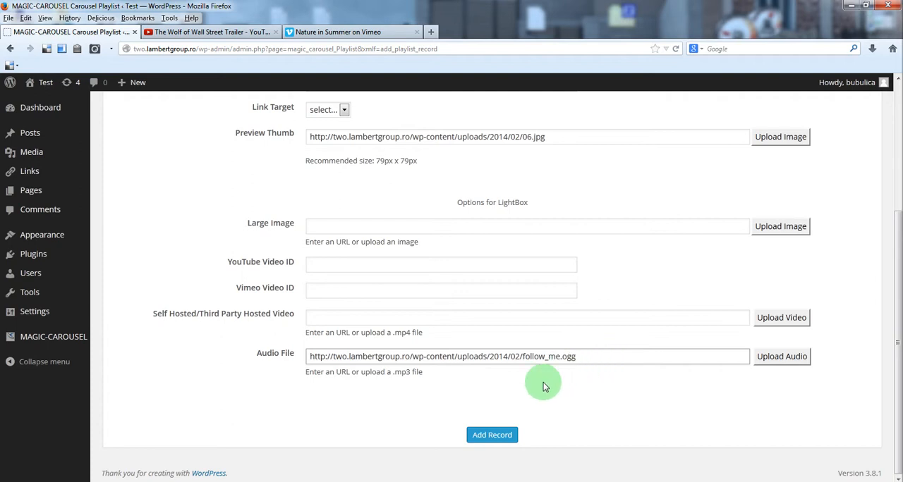
# Step: Set the record's image title to Audio File and add the record
pyautogui.scroll(5, 504, 395)
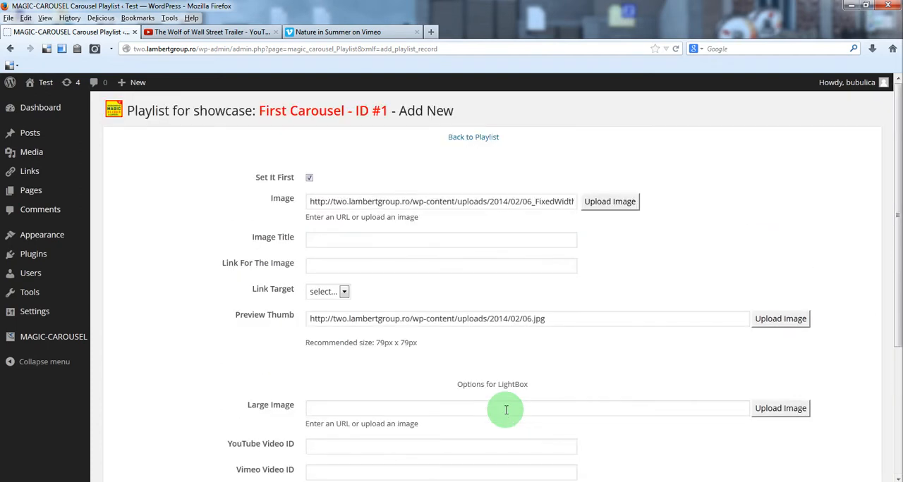
pyautogui.click(356, 240)
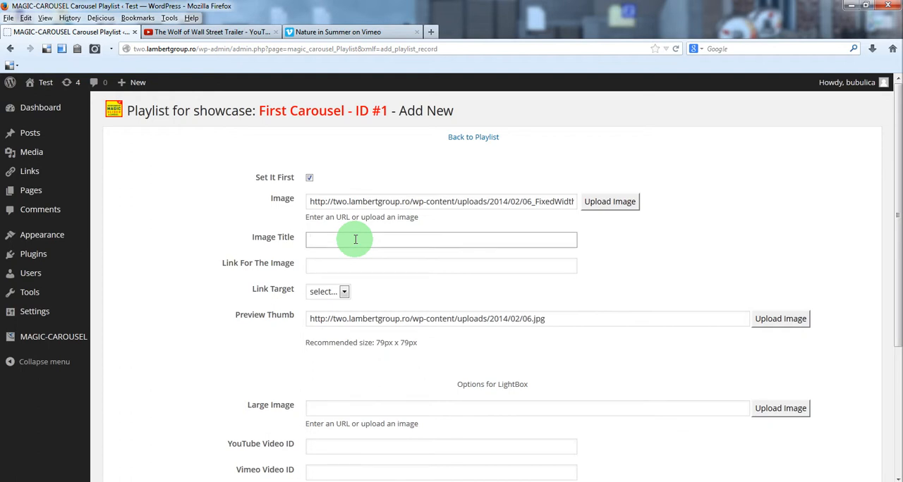
pyautogui.write('Audio File')
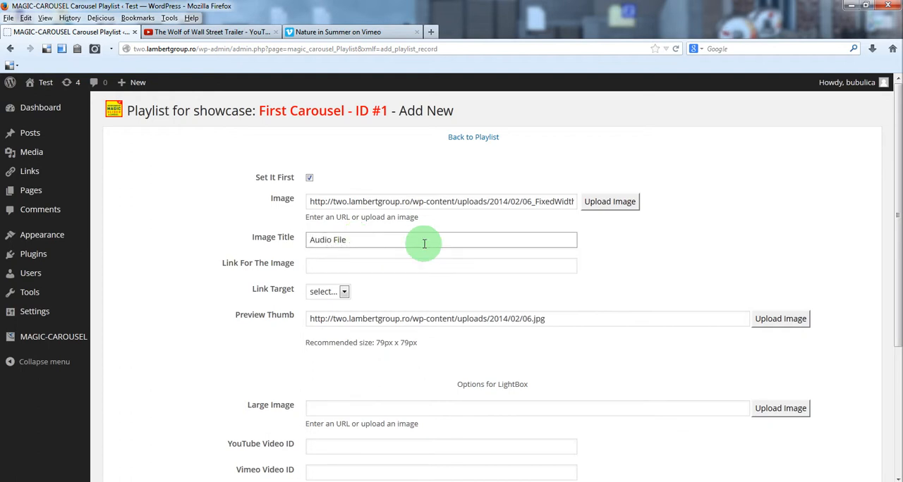
pyautogui.scroll(-5, 410, 250)
pyautogui.click(492, 433)
# Step: Return to the playlist, preview the carousel, and play the Audio File item before closing its player
pyautogui.click(149, 180)
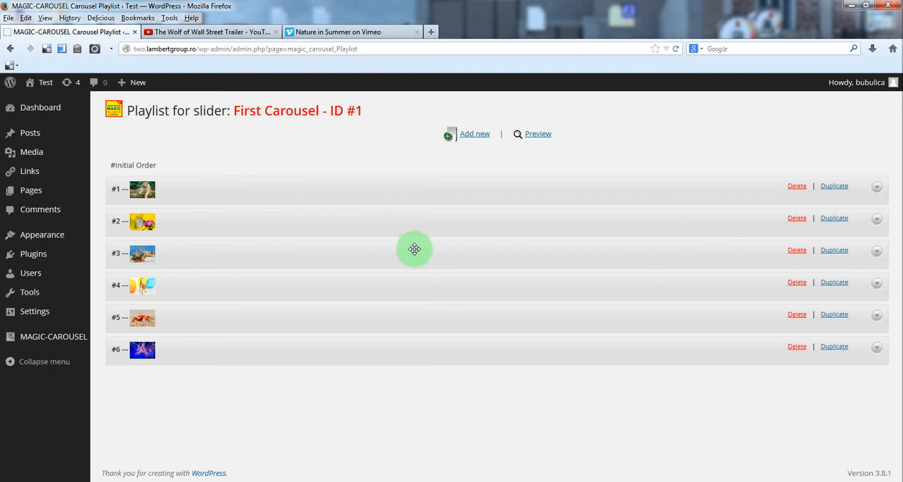
pyautogui.click(537, 135)
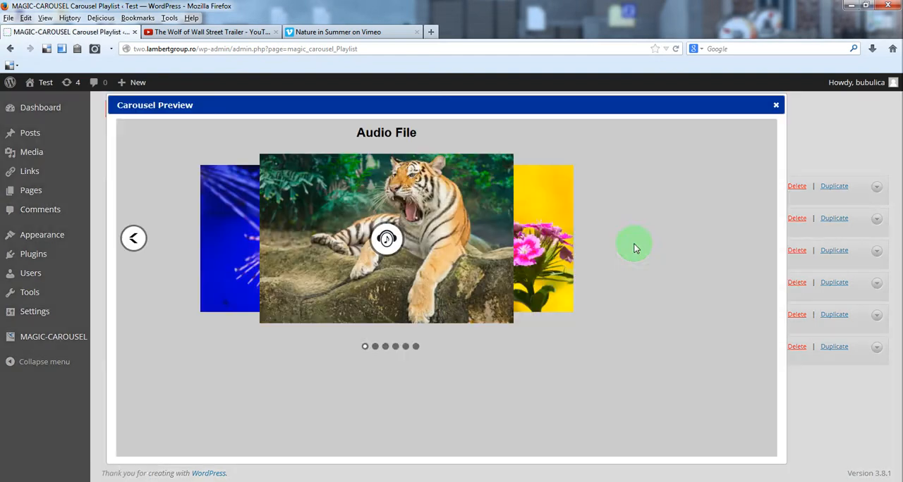
pyautogui.click(389, 241)
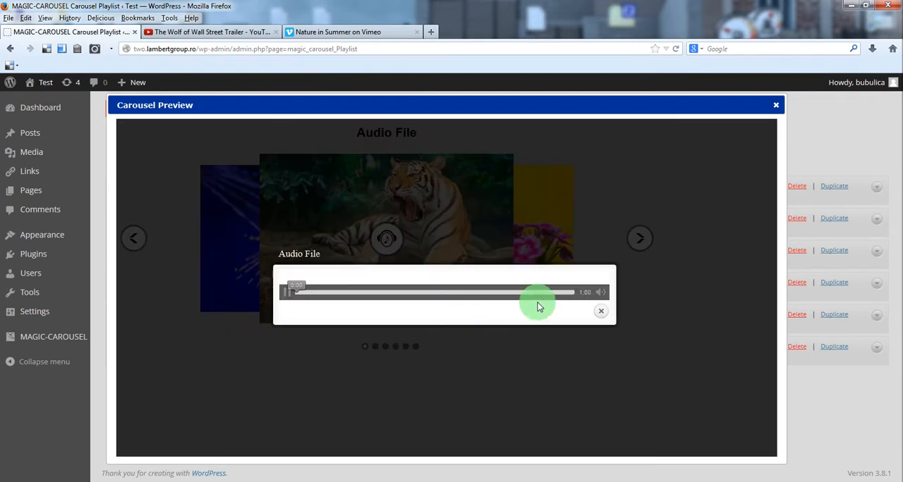
pyautogui.click(603, 315)
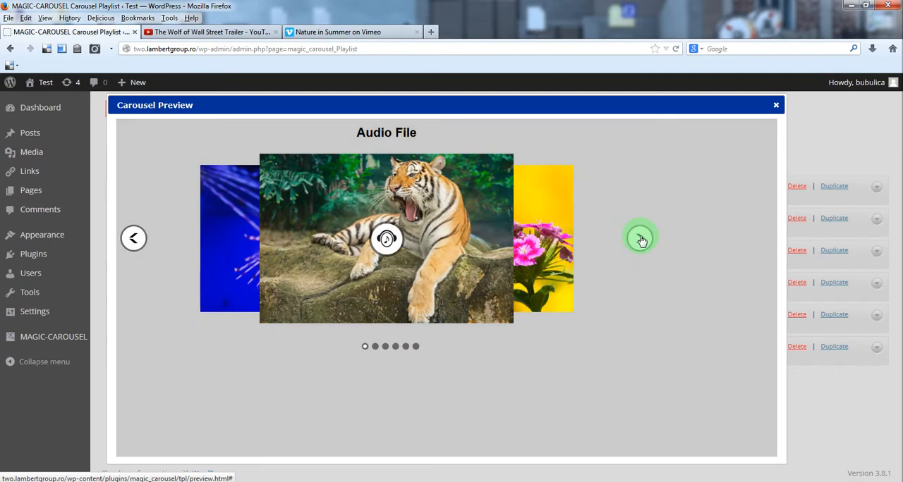
# Step: Advance the preview to the SelfHosted item, play its video and close the player
pyautogui.click(639, 239)
pyautogui.click(401, 252)
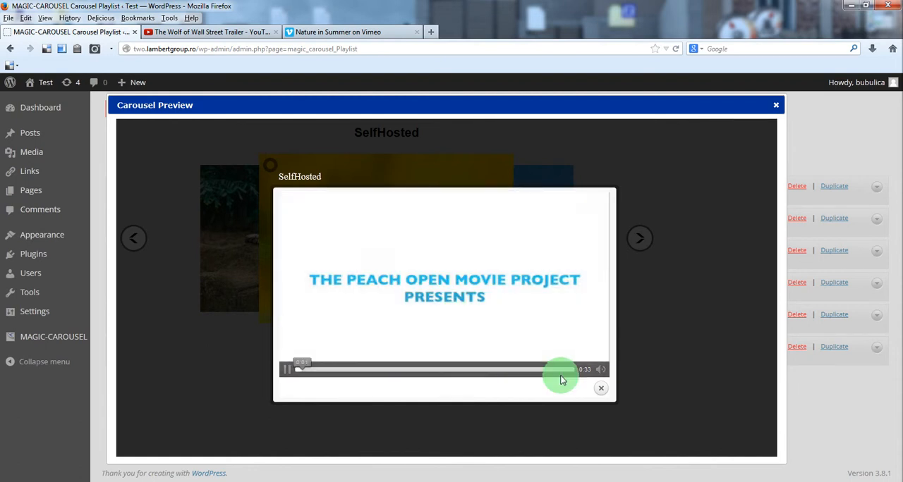
pyautogui.click(605, 393)
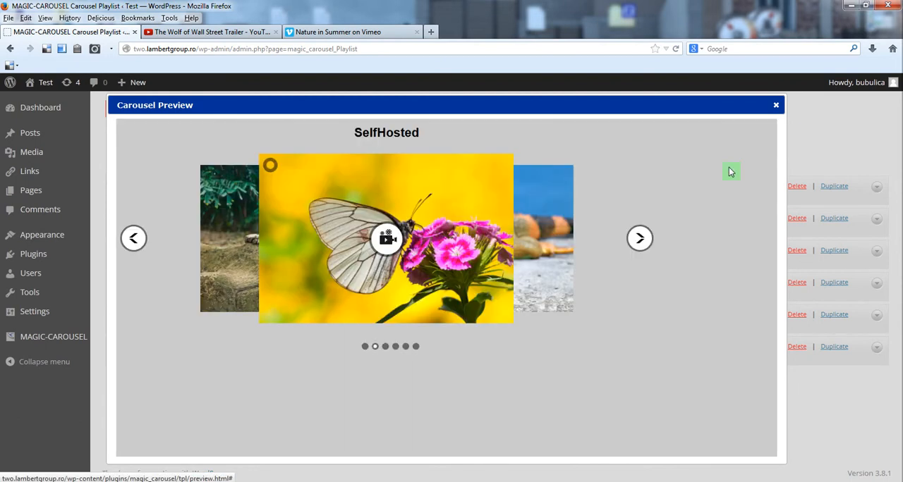
# Step: Close the carousel preview and open the First Carousel's settings from the carousel management list
pyautogui.click(774, 107)
pyautogui.moveTo(44, 335)
pyautogui.click(142, 355)
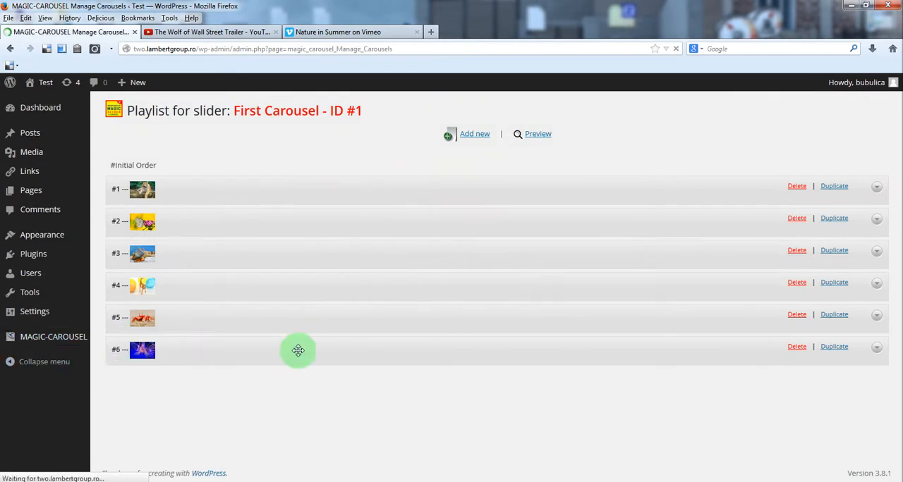
pyautogui.click(610, 211)
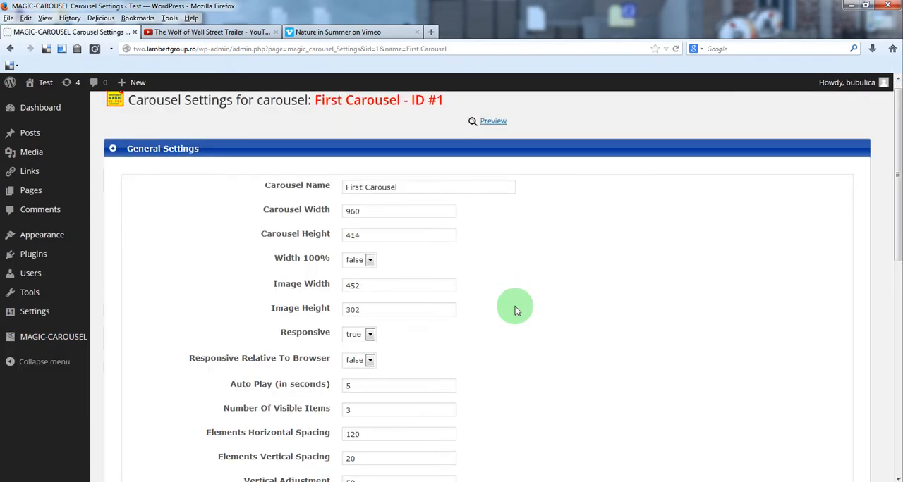
# Step: Set the carousel's Number Of Visible Items to 5 and update the settings
pyautogui.scroll(-2, 502, 322)
pyautogui.moveTo(358, 357); pyautogui.dragTo(328, 357)
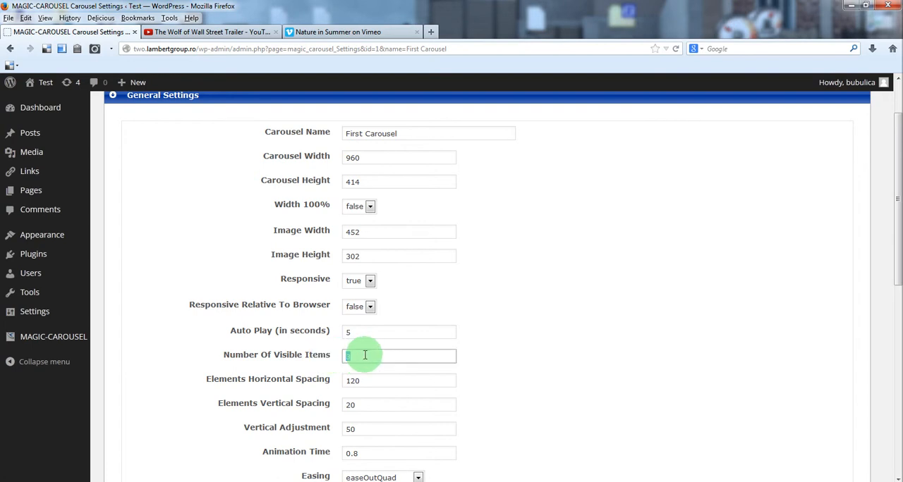
pyautogui.write('3')
pyautogui.click(628, 336)
pyautogui.scroll(-5, 620, 341)
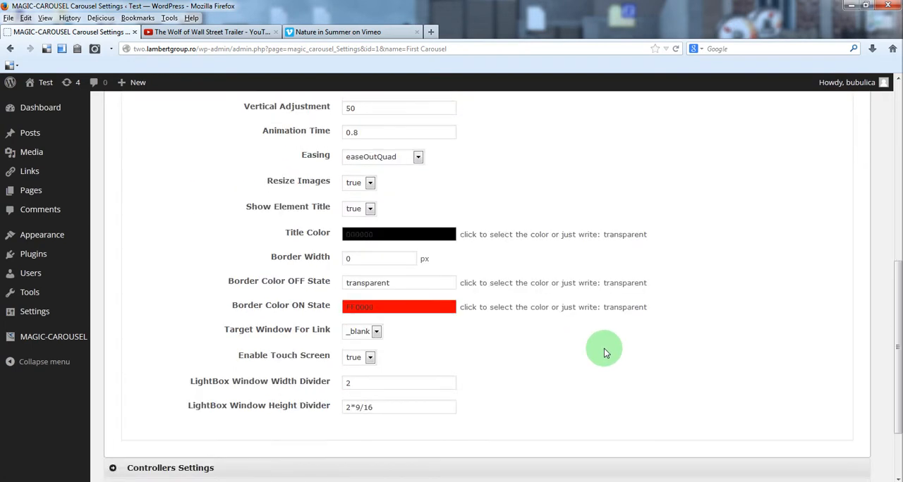
pyautogui.scroll(-3, 604, 349)
pyautogui.click(502, 430)
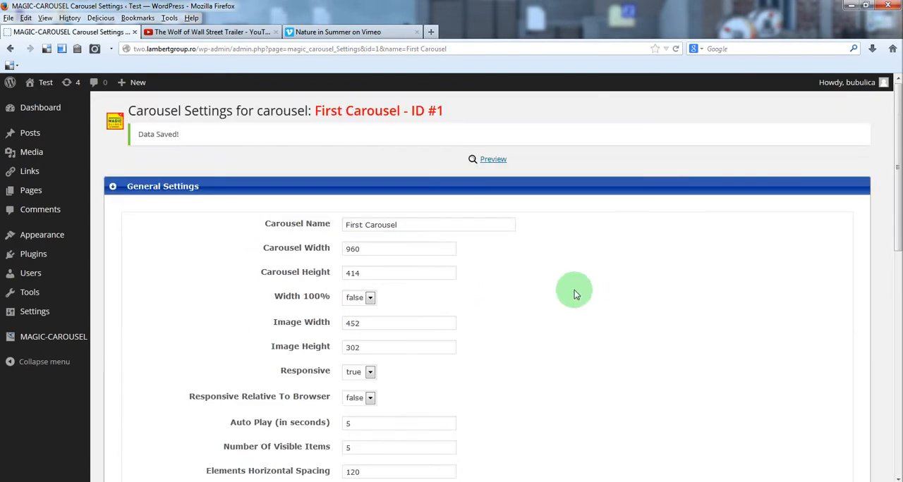
# Step: Preview the carousel with the new number of visible items, advance through its items and close the preview
pyautogui.click(490, 160)
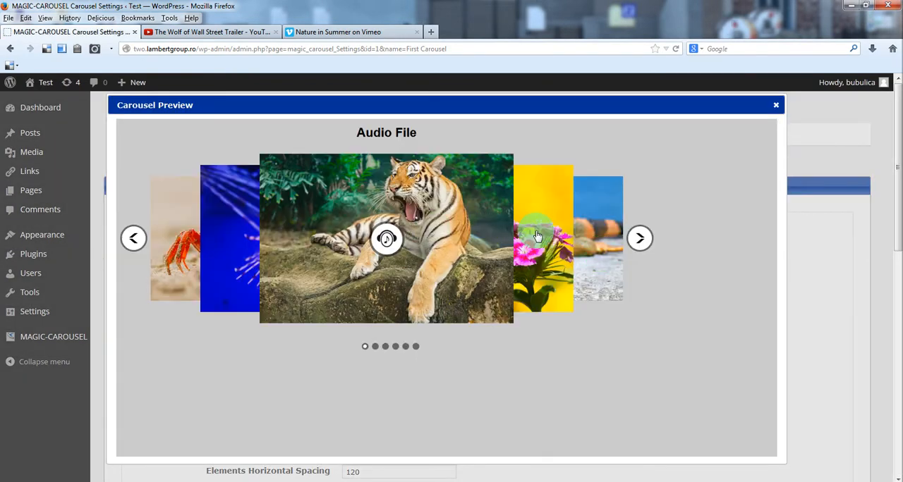
pyautogui.click(639, 237)
pyautogui.click(640, 237)
pyautogui.press('Escape')
# Step: Set the carousel's Border Width to 2 px and its Border Color OFF State to black, 000000
pyautogui.scroll(-6, 613, 263)
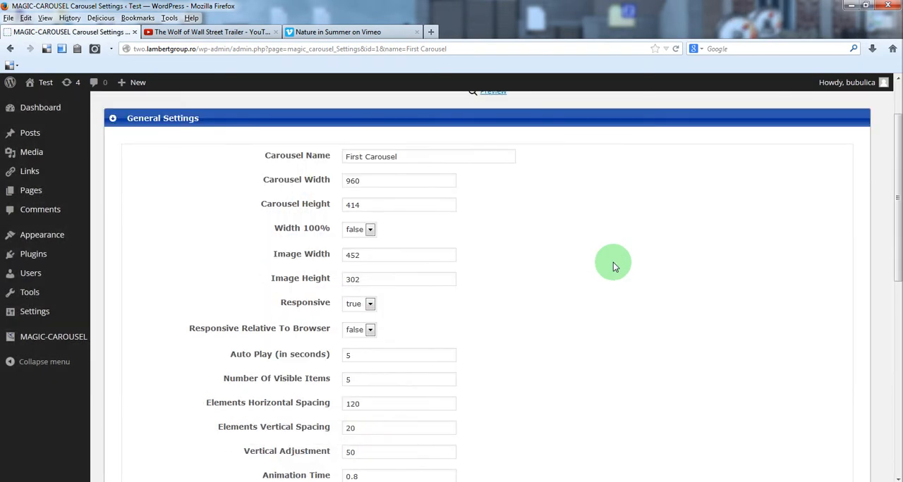
pyautogui.scroll(-2, 612, 267)
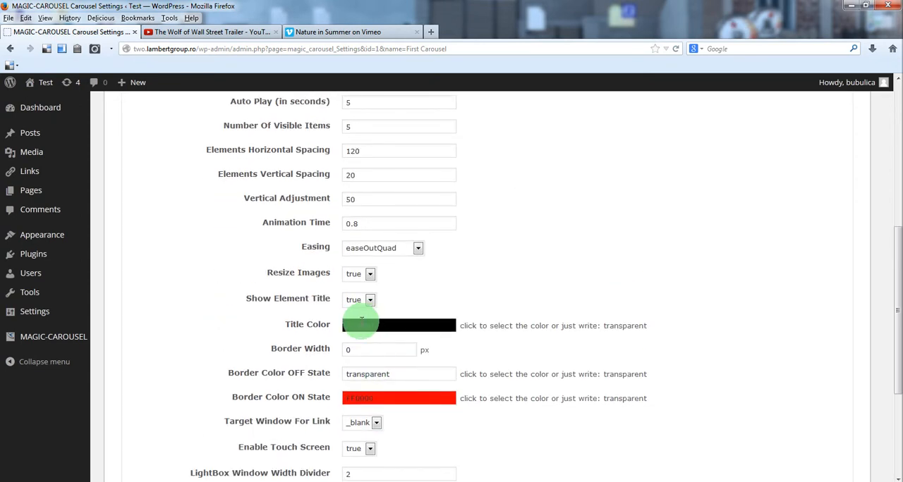
pyautogui.scroll(-2, 360, 322)
pyautogui.moveTo(395, 286); pyautogui.dragTo(328, 288)
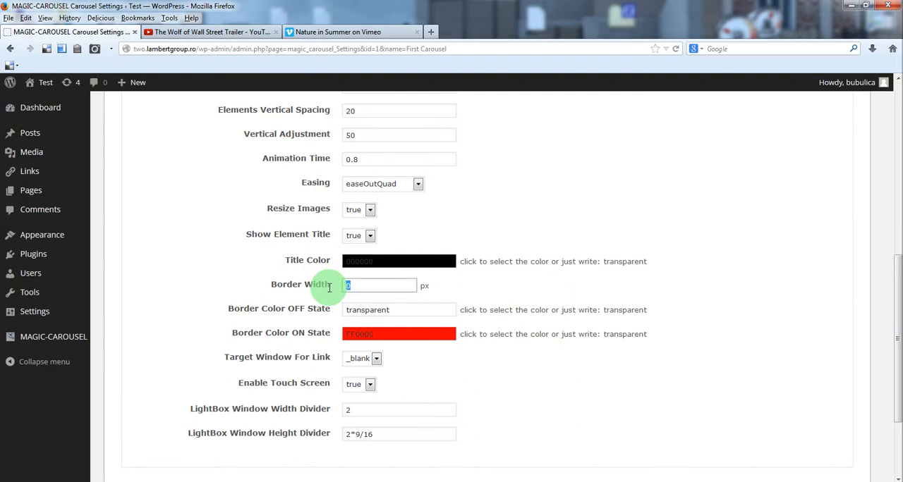
pyautogui.write('2')
pyautogui.click(419, 310)
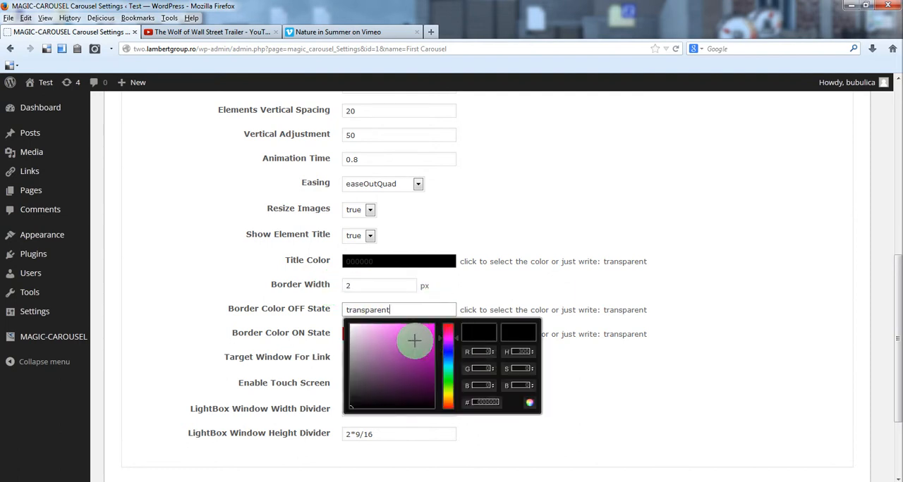
pyautogui.click(436, 404)
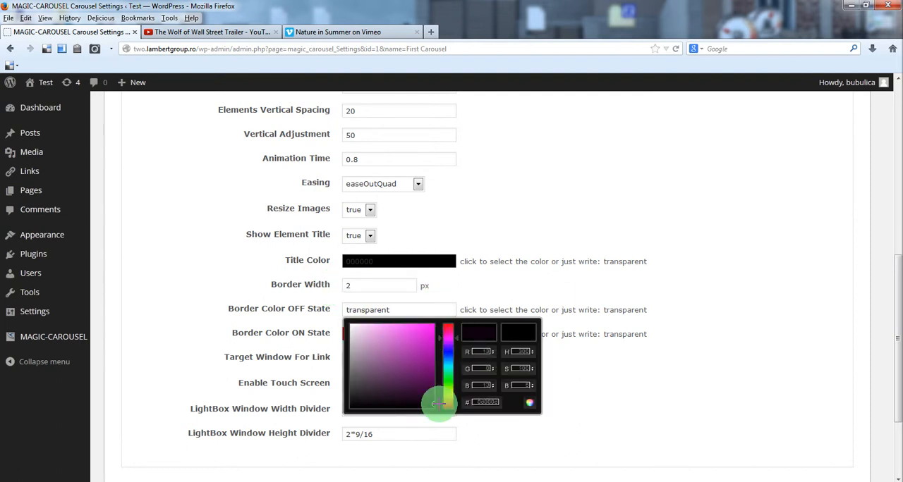
pyautogui.click(529, 407)
# Step: Apply red, ff0000, as the Border Color ON State and update the carousel settings
pyautogui.click(395, 334)
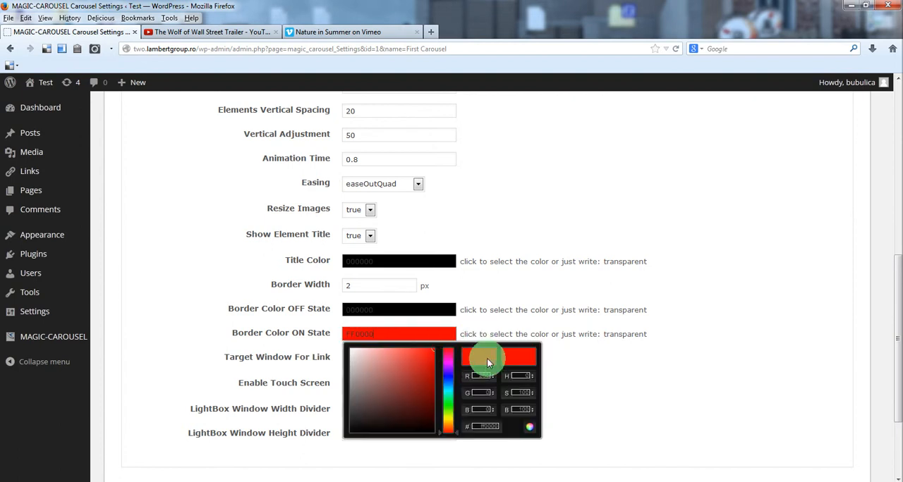
pyautogui.click(535, 429)
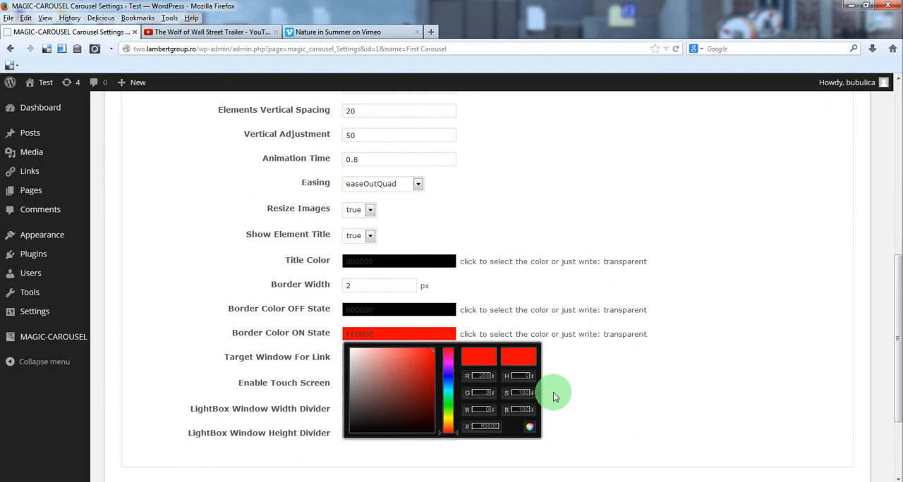
pyautogui.click(531, 426)
pyautogui.scroll(-2, 548, 371)
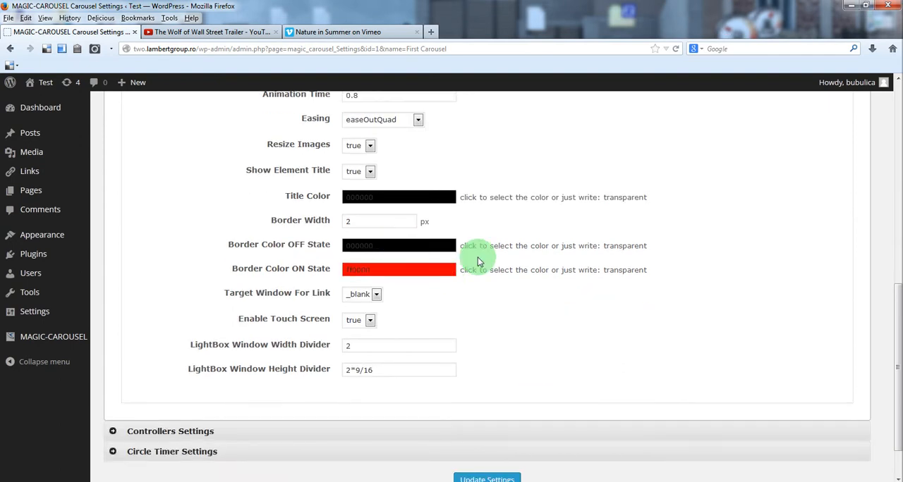
pyautogui.scroll(-2, 501, 324)
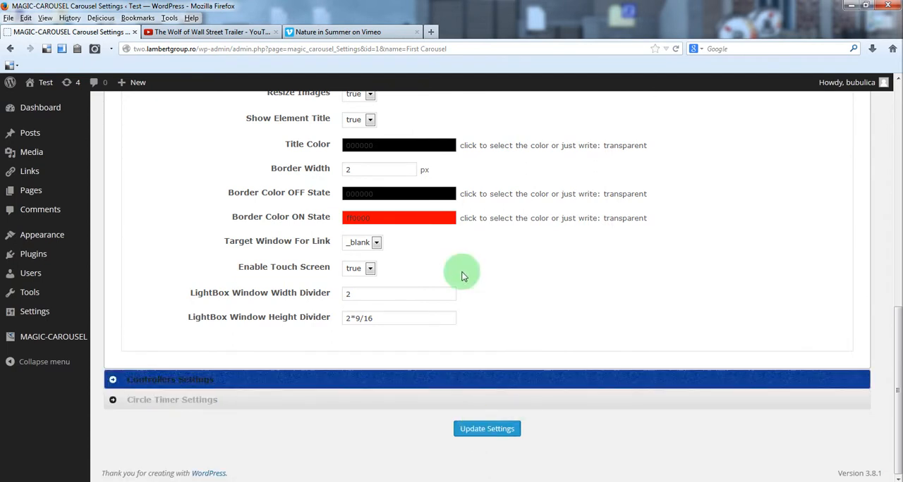
pyautogui.click(498, 432)
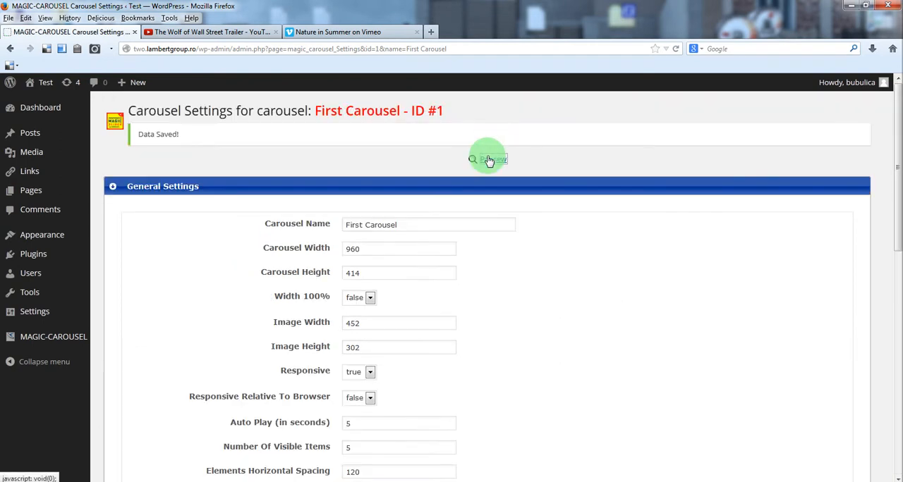
# Step: Preview the bordered carousel, check the border on its items, advance to the SelfHosted item and close the preview
pyautogui.click(488, 160)
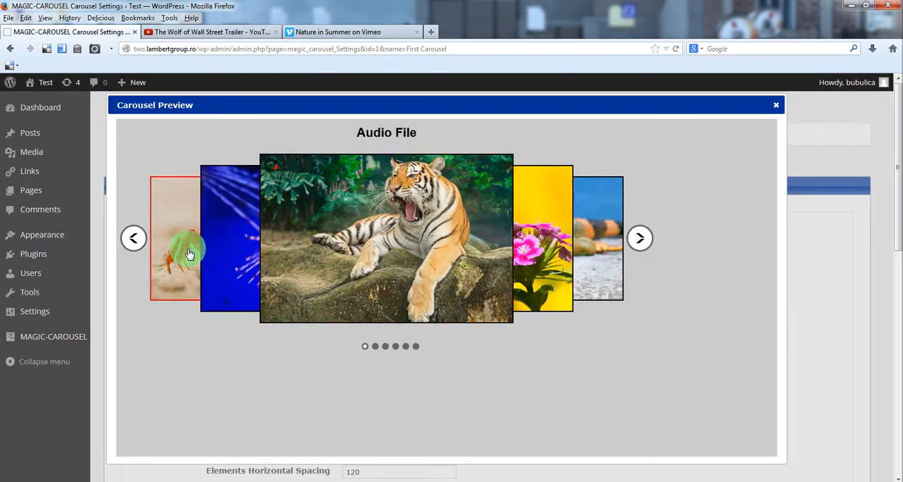
pyautogui.click(637, 241)
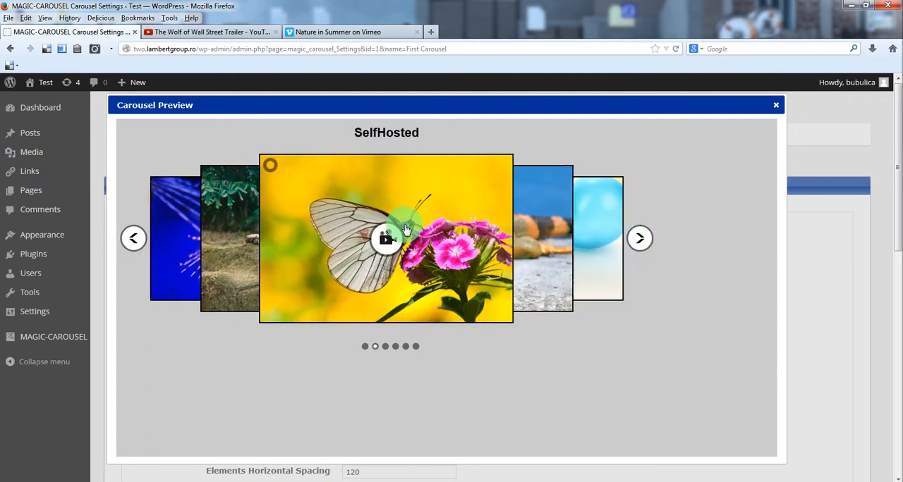
pyautogui.click(775, 107)
pyautogui.scroll(-2, 673, 236)
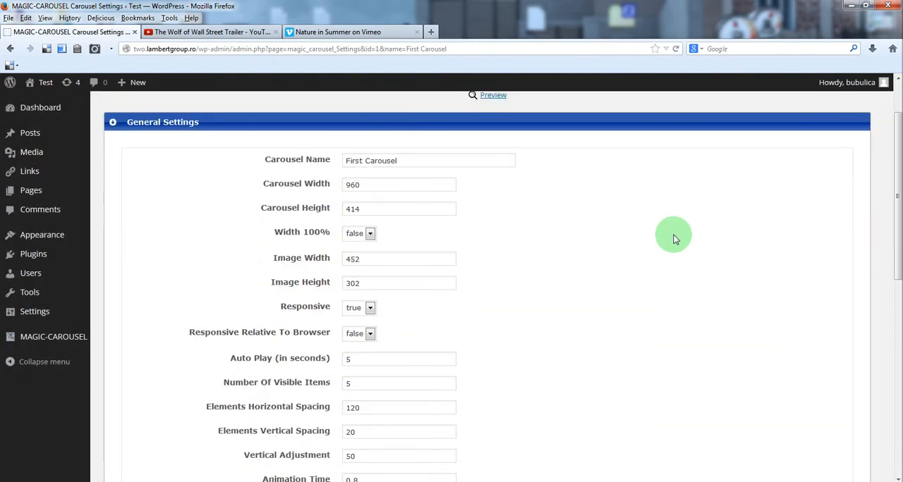
pyautogui.scroll(-1, 673, 239)
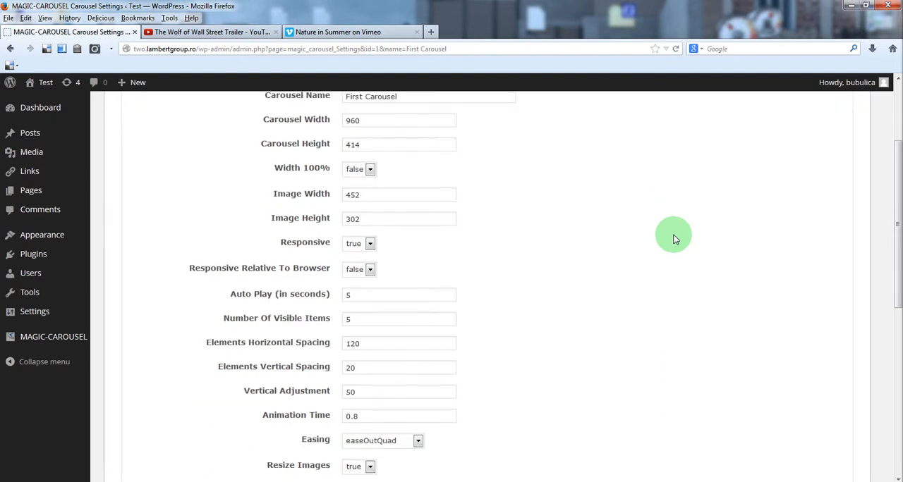
pyautogui.scroll(-2, 673, 238)
pyautogui.scroll(4, 672, 238)
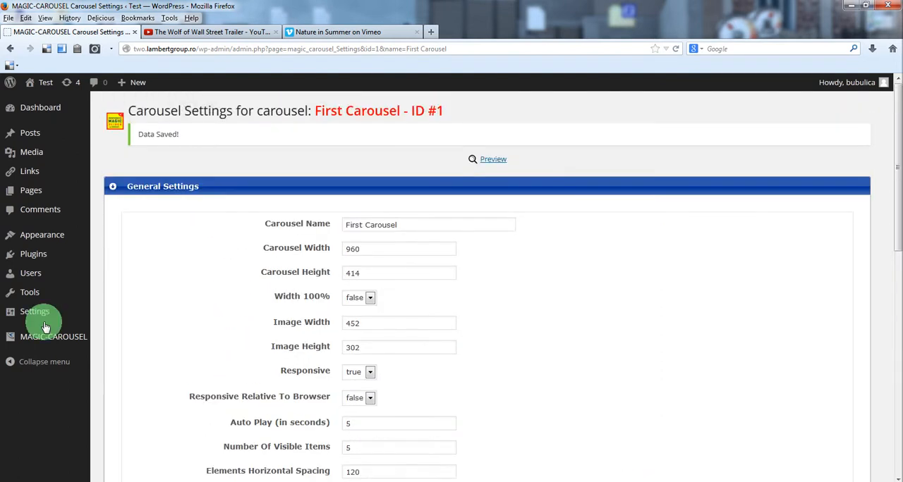
# Step: Return to the carousel management list and copy the First Carousel's shortcode [magic_carousel settings_id='1']
pyautogui.moveTo(42, 337)
pyautogui.click(135, 360)
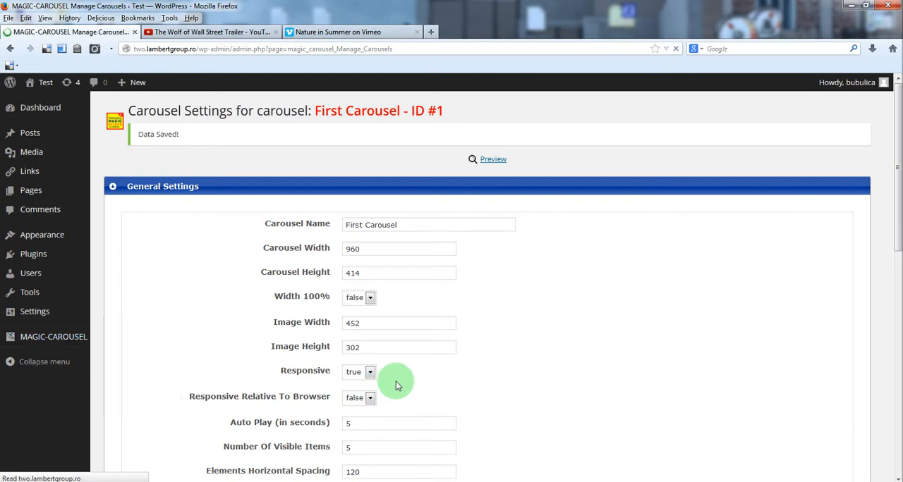
pyautogui.moveTo(470, 208); pyautogui.dragTo(364, 213)
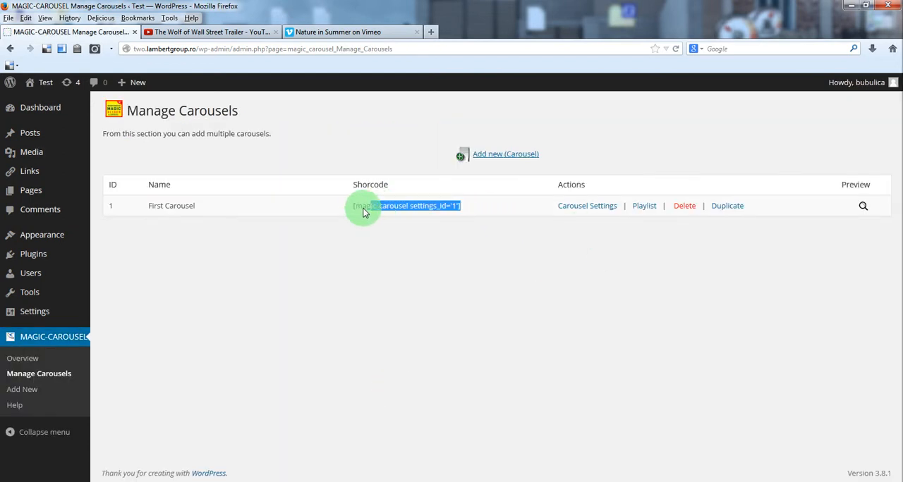
pyautogui.rightClick(362, 211)
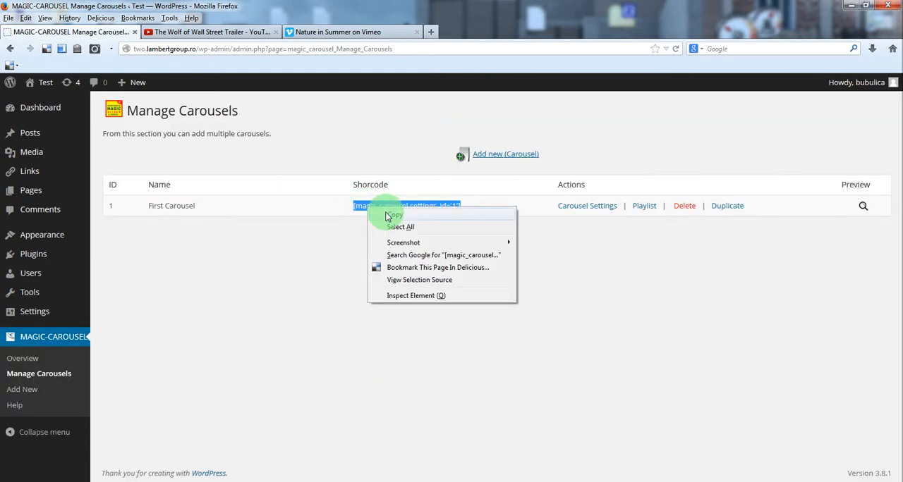
pyautogui.click(392, 215)
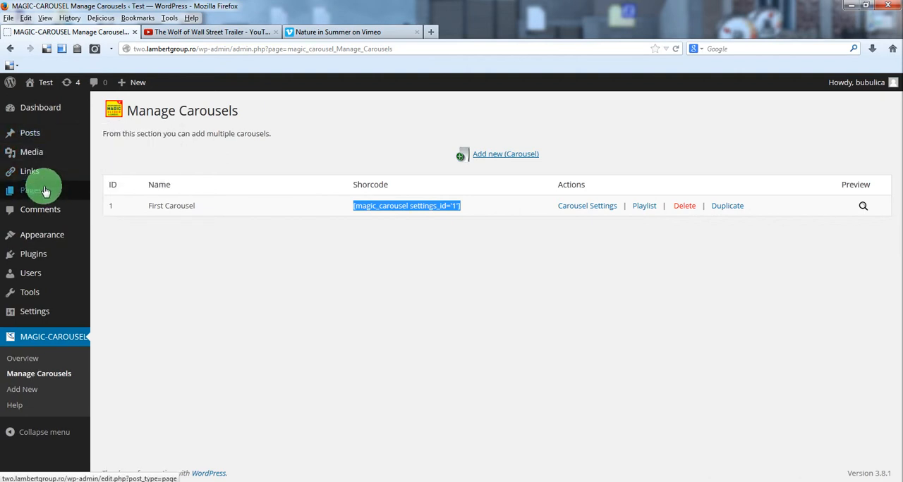
# Step: Edit the Magic Carousel page, insert the shortcode [magic_carousel settings_id='1'] after the first paragraph and update the page
pyautogui.click(115, 194)
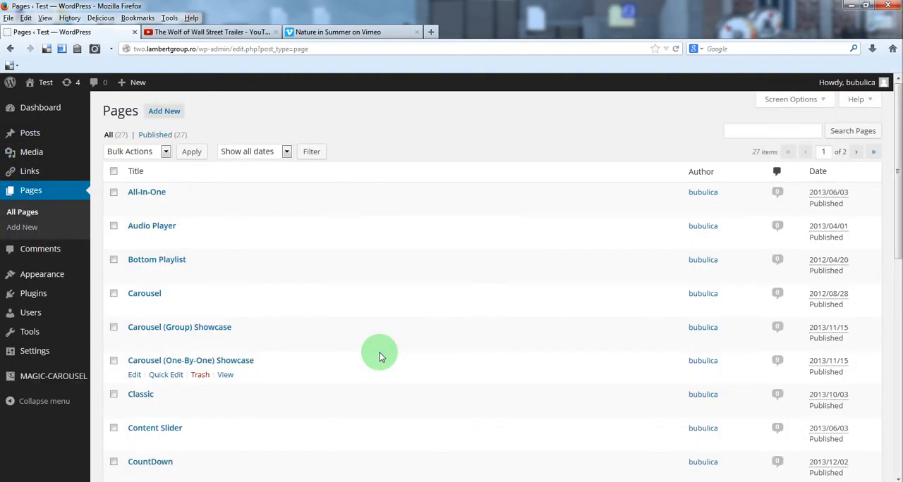
pyautogui.scroll(-5, 376, 346)
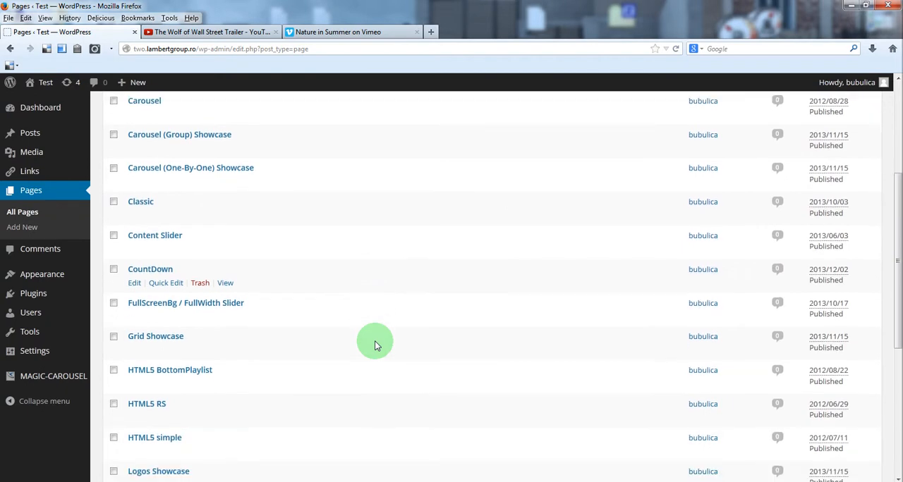
pyautogui.scroll(-5, 375, 345)
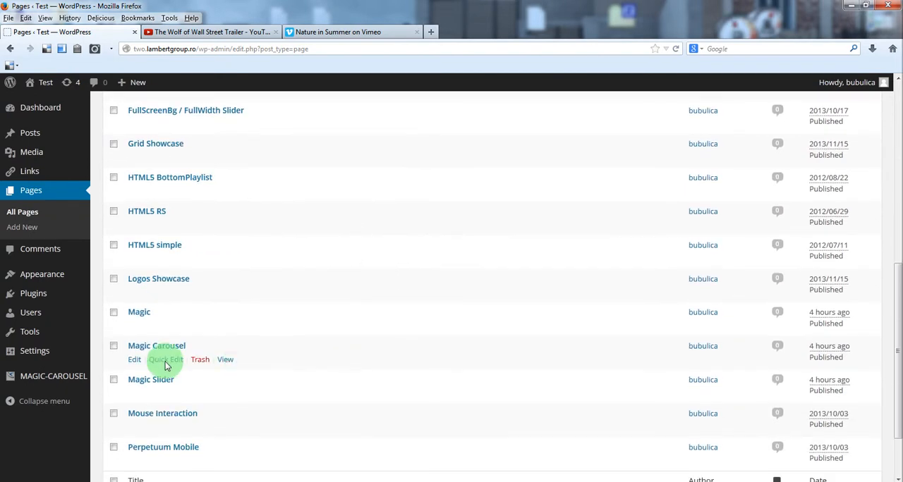
pyautogui.click(135, 362)
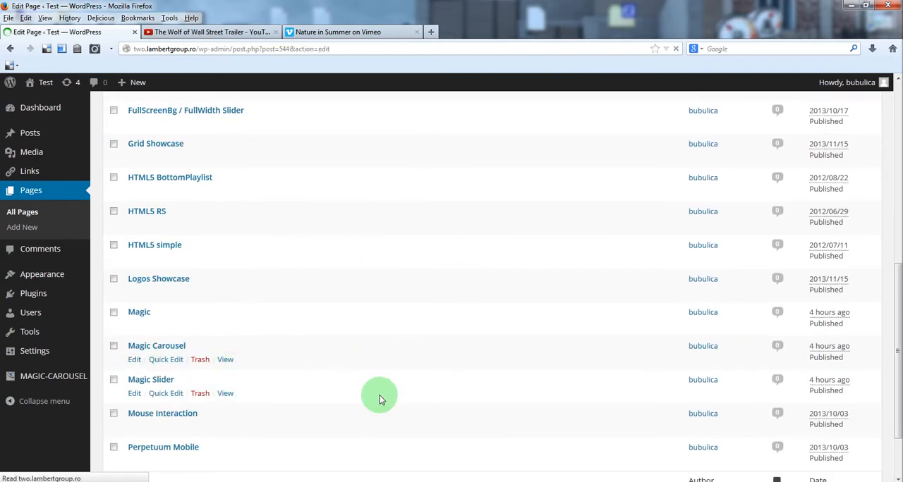
pyautogui.click(183, 303)
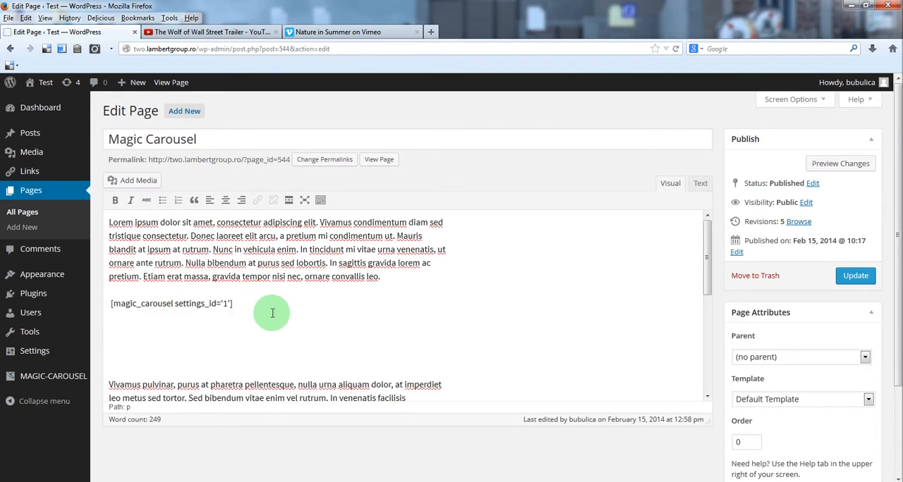
pyautogui.click(852, 279)
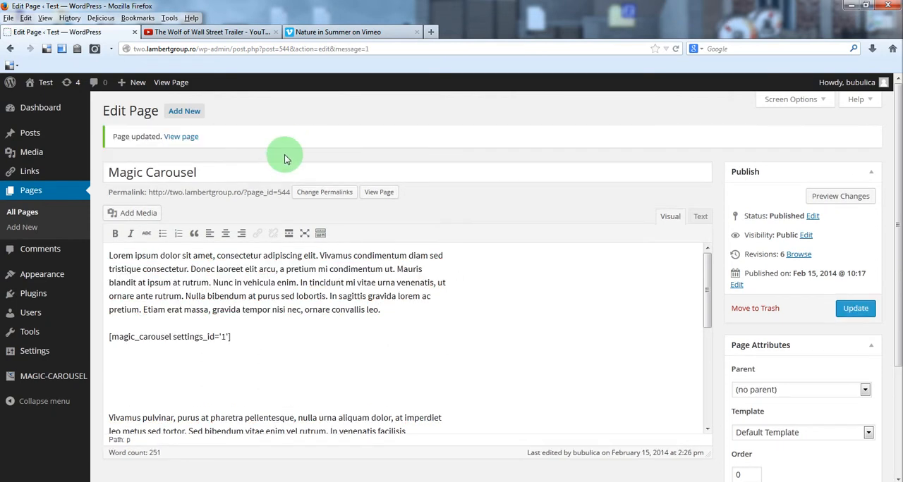
# Step: Open the updated Magic Carousel page in a new browser tab and examine its embedded carousel
pyautogui.rightClick(172, 88)
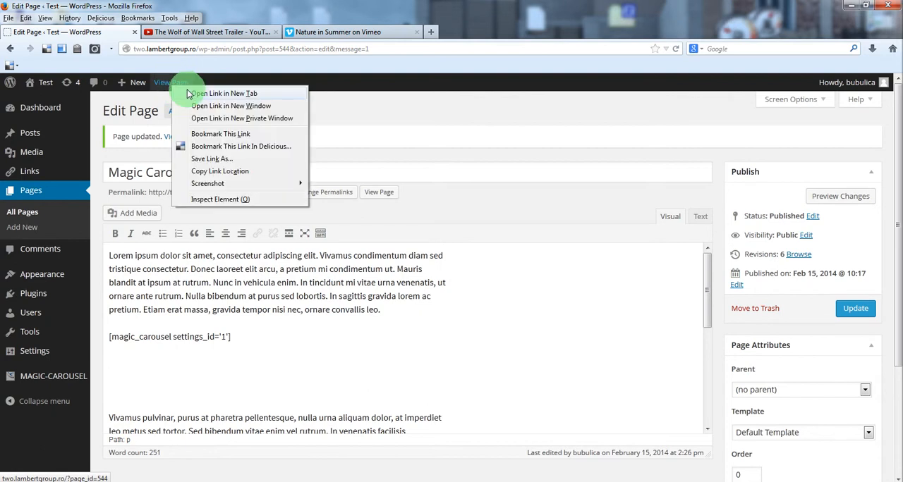
pyautogui.click(192, 95)
pyautogui.click(185, 32)
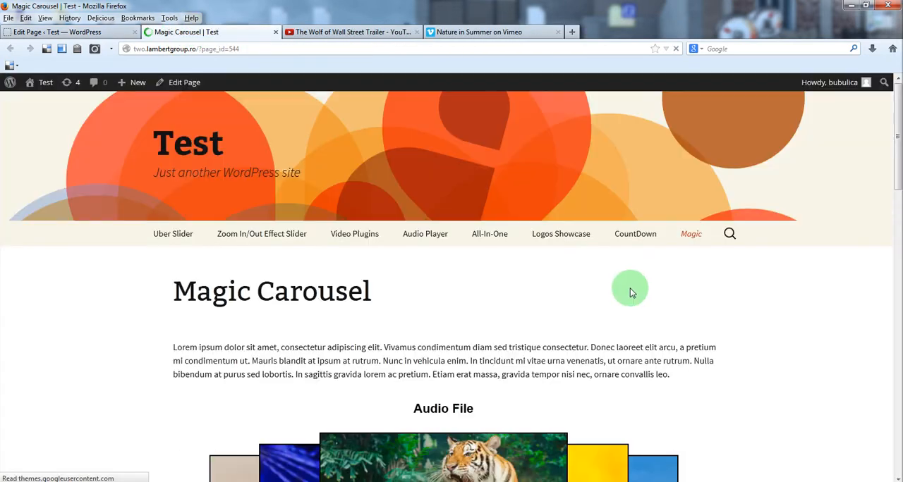
pyautogui.scroll(-5, 637, 302)
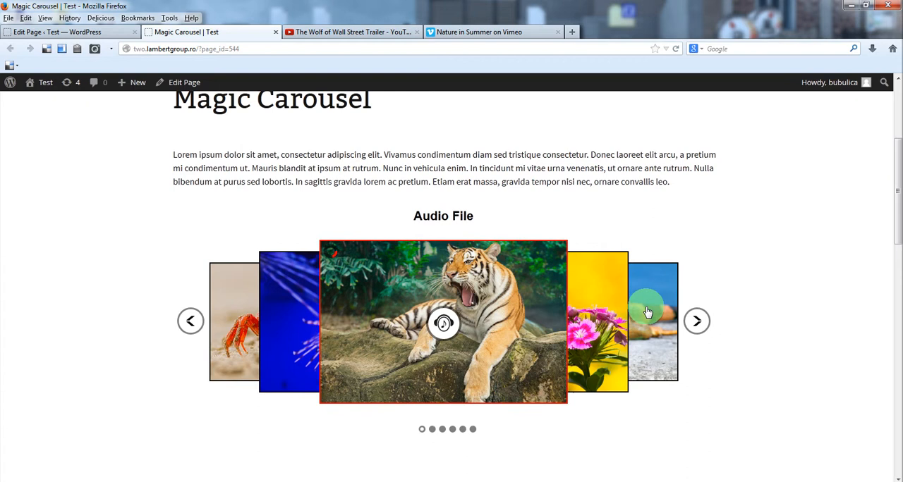
# Step: Advance the page's carousel to the Vimeo video item and open its video in the LightBox
pyautogui.click(698, 318)
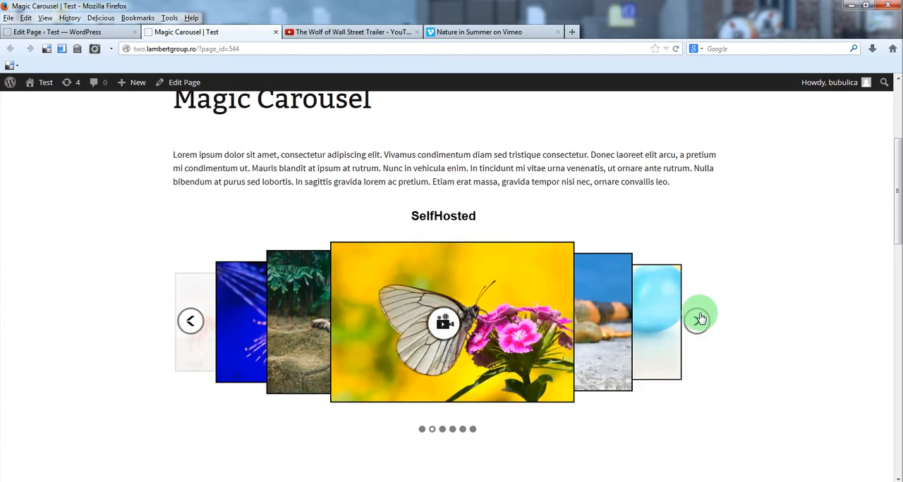
pyautogui.click(701, 325)
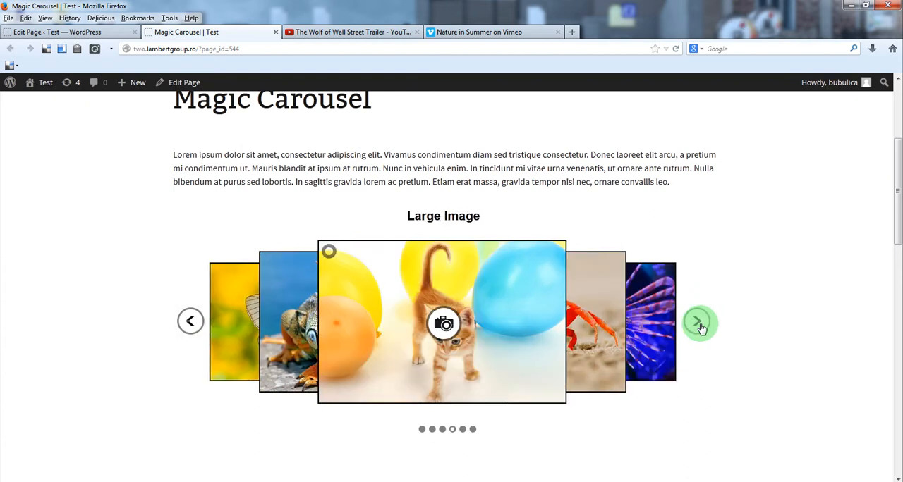
pyautogui.click(698, 325)
pyautogui.click(698, 324)
pyautogui.click(443, 323)
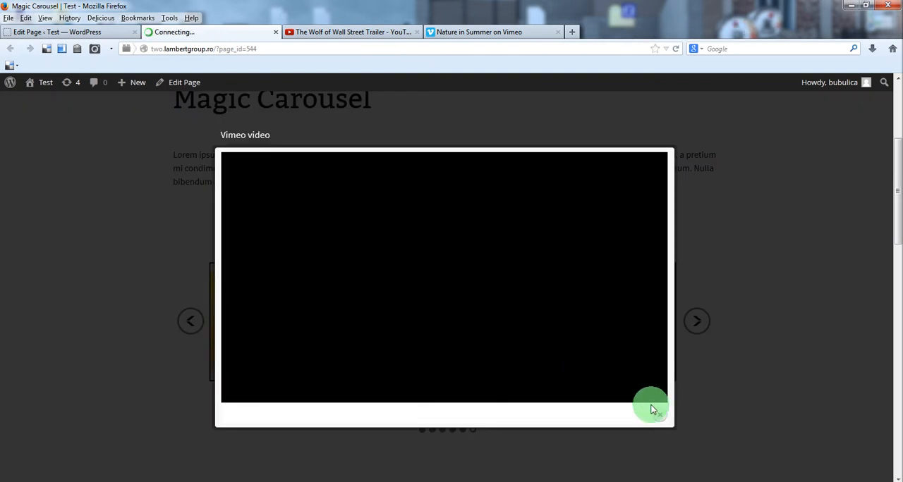